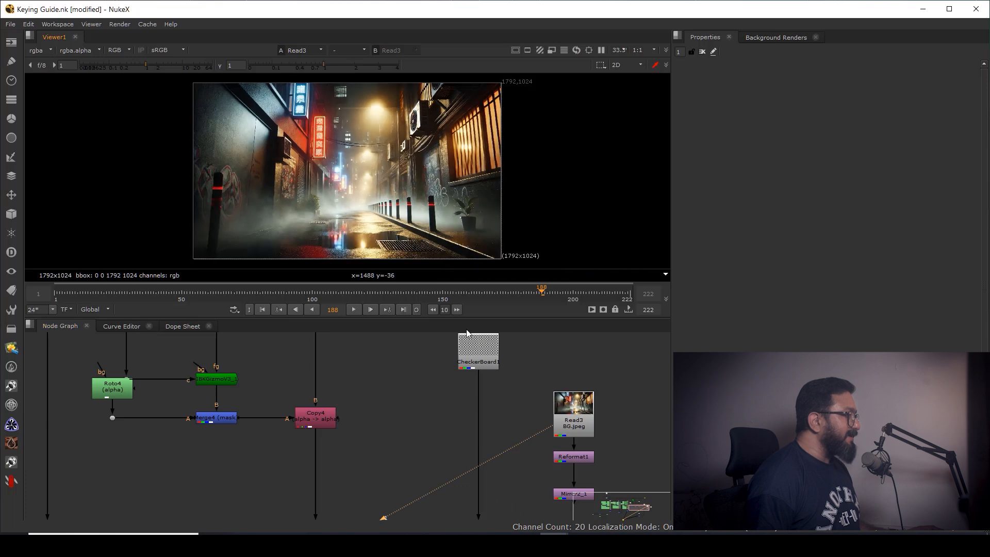
- View the outputs of the background's Reformat1 node and its Mirror2_1 node
click(521, 429)
key(1)
click(532, 467)
key(1)
scroll(473, 437, down, 3)
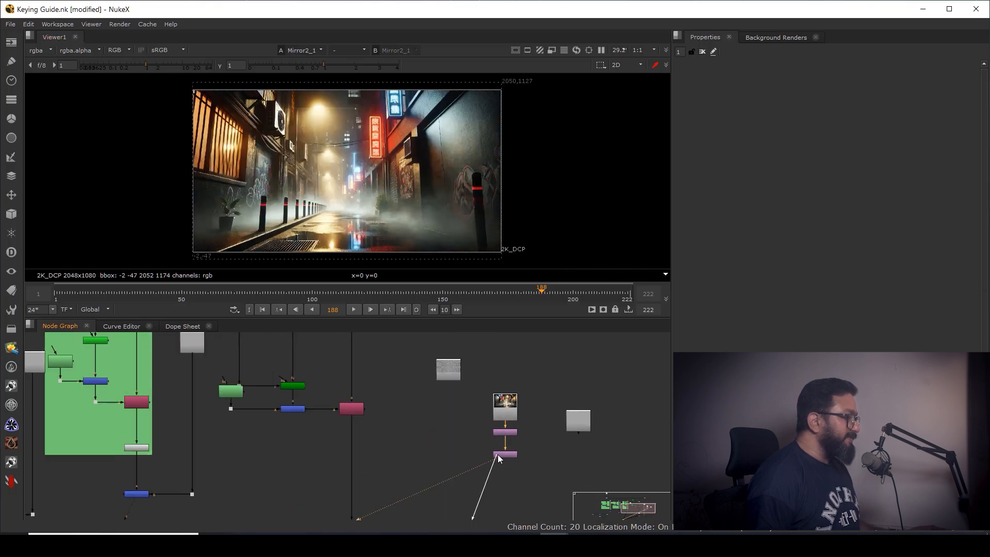
- Move the CheckerBoard node over to the other spare node and shift the background node stack closer to the Copy branch
drag(413, 388, 412, 390)
drag(450, 369, 584, 366)
ctrl+drag(511, 454, 455, 412)
- Display the Merge5 composite in an enlarged viewer and examine how the man sits in the alley background
middle_drag(391, 469, 439, 377)
middle_drag(415, 484, 441, 428)
click(382, 462)
key(3)
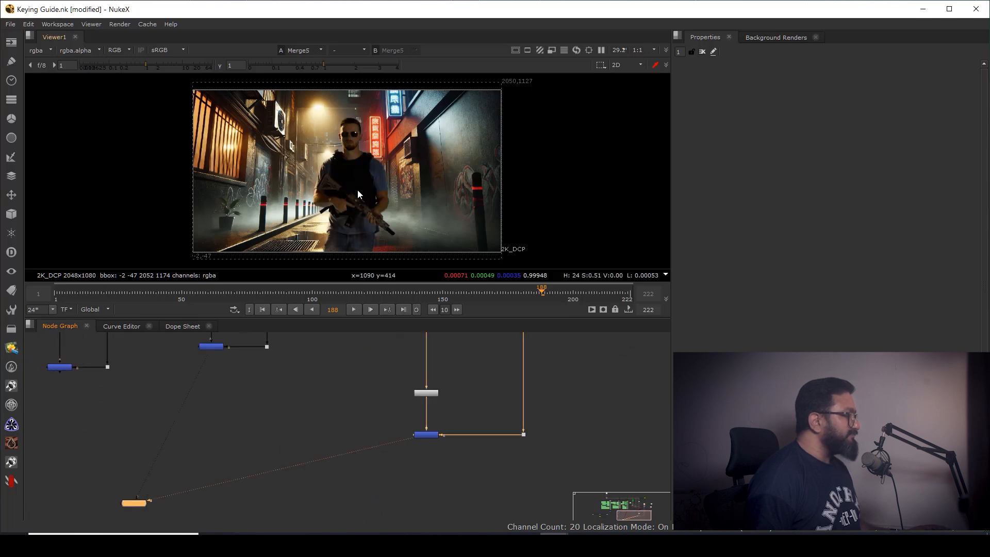
middle_drag(382, 213, 428, 207)
key(space)
scroll(484, 315, up, 5)
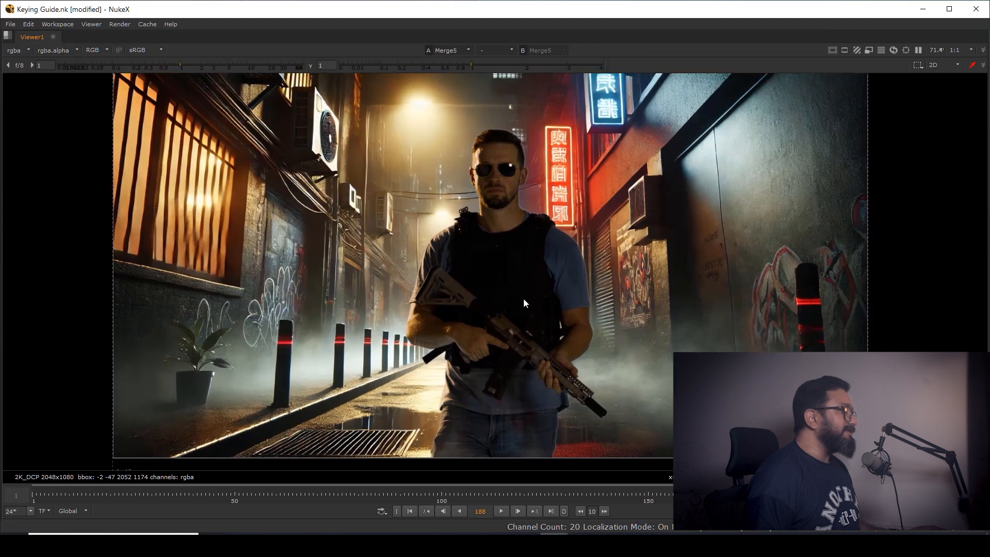
mouse_move(521, 289)
middle_down()
mouse_move(518, 247)
mouse_move(523, 274)
middle_up()
scroll(517, 264, down, 3)
scroll(402, 289, up, 4)
drag(392, 207, 485, 294)
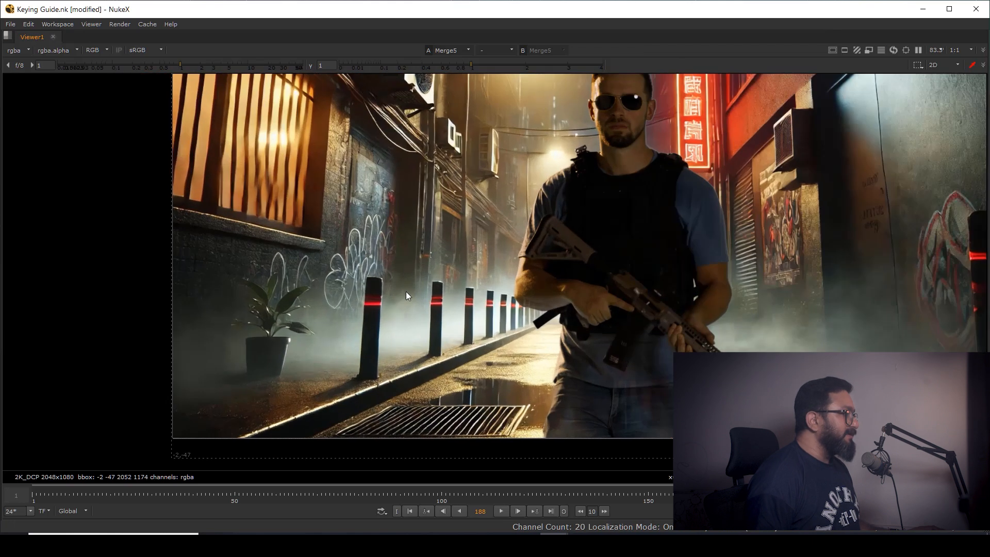
middle_drag(456, 242, 353, 279)
scroll(508, 238, down, 3)
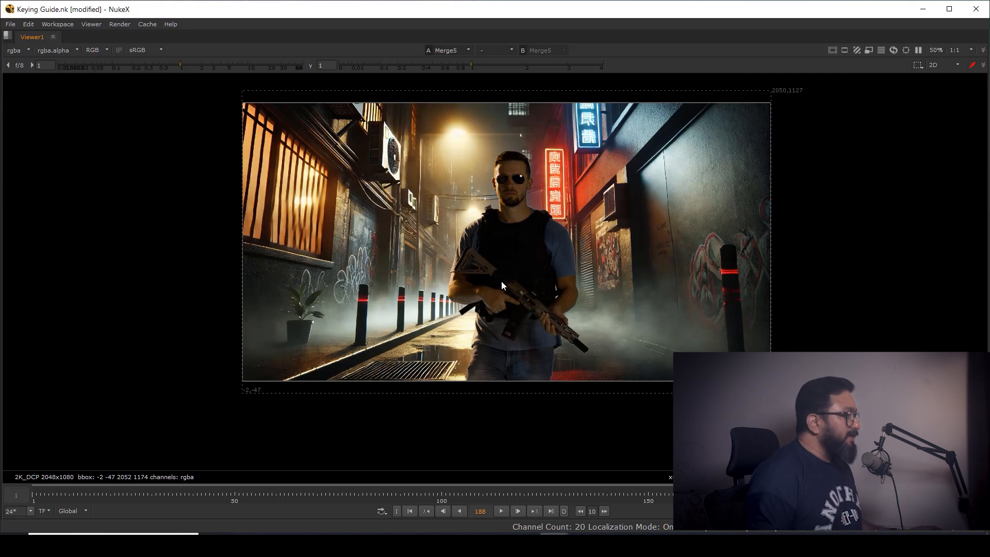
- Examine the composite's edges up close around the man's head, shoulders, arms and rifle, and return to the normal layout
middle_drag(526, 232, 473, 279)
scroll(475, 253, up, 8)
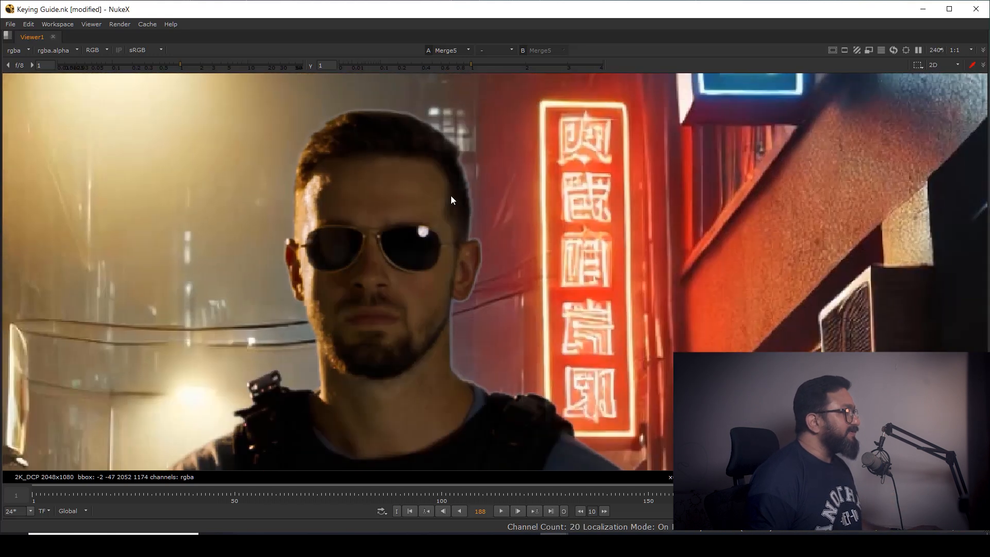
middle_drag(499, 382, 399, 209)
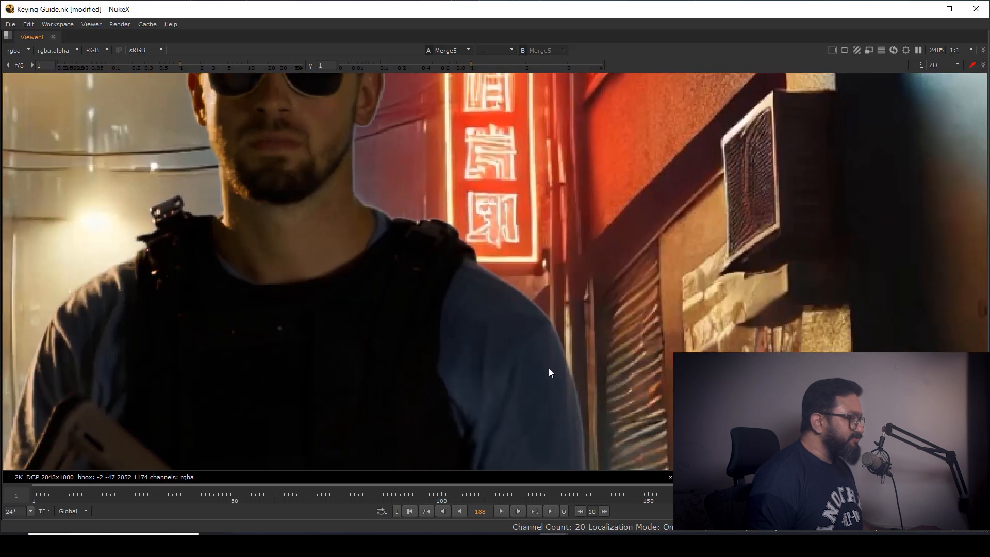
middle_drag(549, 373, 534, 186)
middle_drag(345, 409, 551, 165)
middle_drag(288, 273, 484, 287)
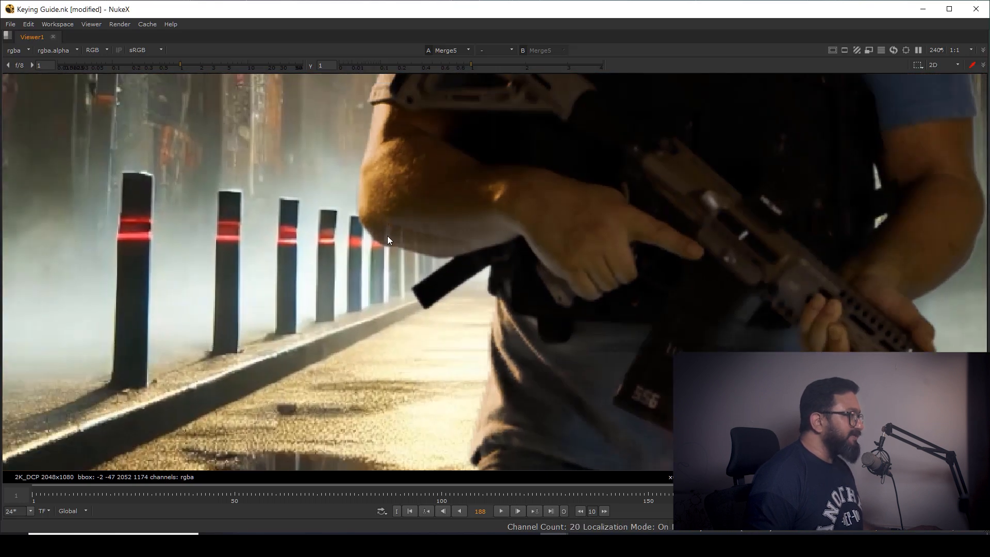
scroll(388, 236, up, 2)
middle_drag(434, 263, 442, 278)
drag(368, 230, 543, 292)
middle_drag(582, 343, 480, 90)
scroll(475, 228, down, 3)
scroll(466, 290, down, 4)
middle_drag(505, 239, 508, 329)
middle_drag(474, 221, 454, 356)
scroll(498, 183, up, 4)
scroll(498, 183, up, 3)
middle_drag(526, 196, 545, 147)
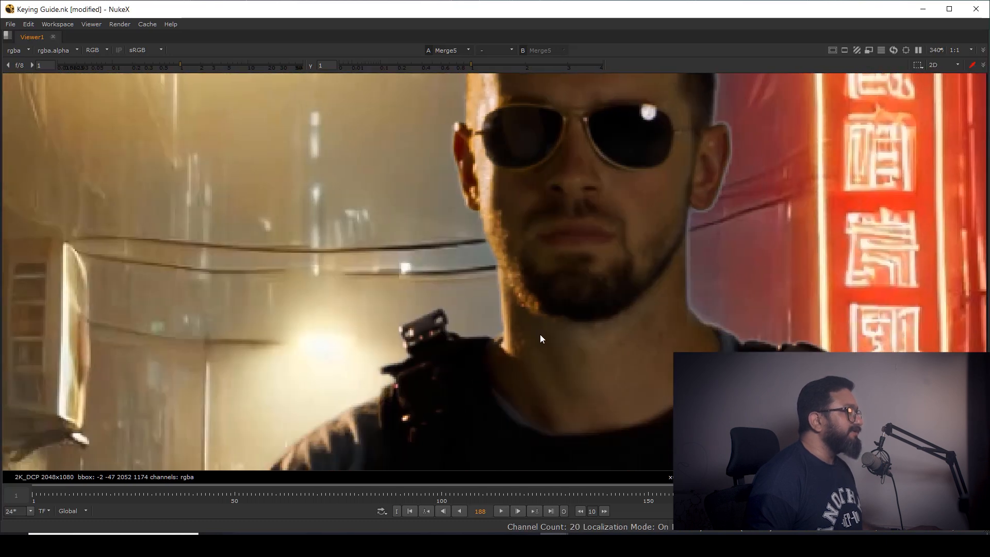
scroll(540, 334, down, 4)
middle_drag(541, 380, 531, 270)
scroll(530, 289, down, 3)
middle_drag(530, 308, 447, 161)
key(space)
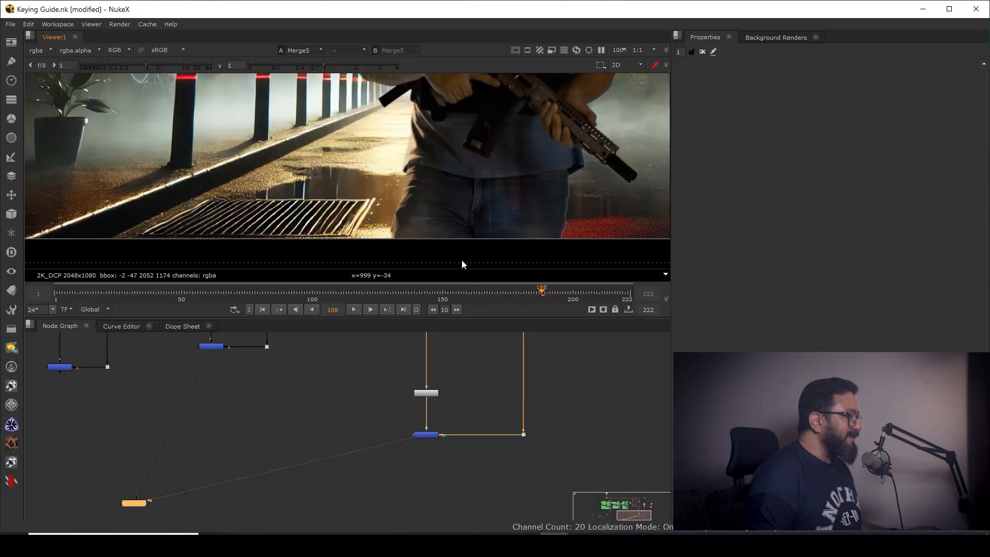
- Move the Roto4, Merge4 and Copy4 row lower to leave space beneath the IBK gizmo
middle_drag(477, 396, 484, 445)
drag(488, 381, 433, 451)
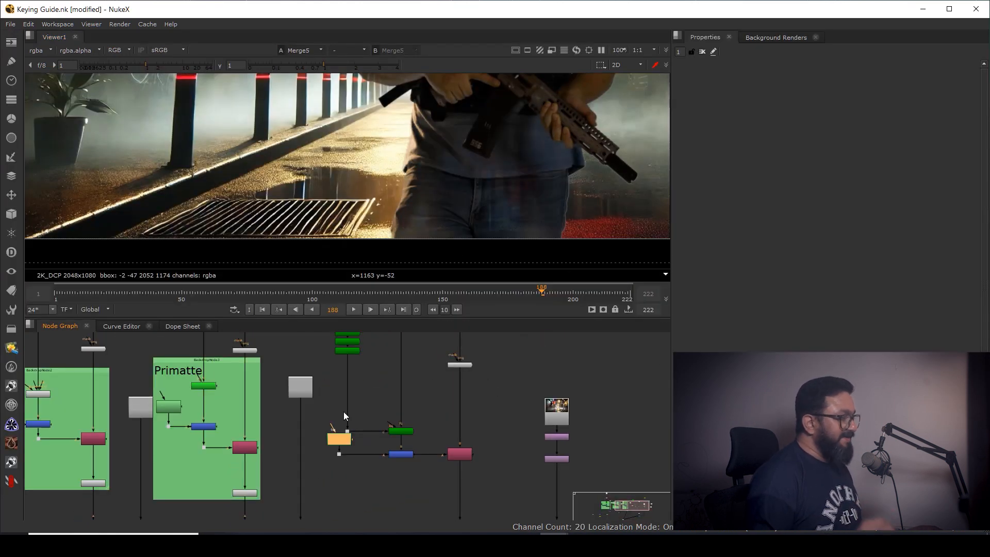
drag(321, 485, 430, 447)
drag(332, 481, 461, 486)
drag(342, 443, 344, 456)
scroll(340, 428, up, 3)
drag(364, 422, 398, 450)
- View the IBK gizmo's alpha channel with the viewer gamma lowered to 0.11
key(1)
key(f)
key(1)
middle_drag(380, 198, 442, 203)
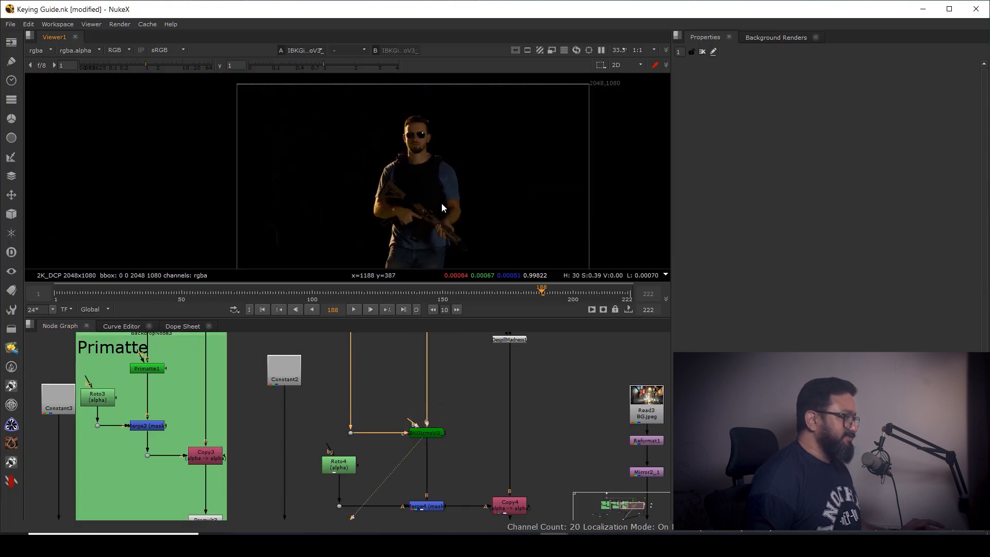
key(a)
scroll(415, 187, up, 2)
scroll(349, 104, up, 1)
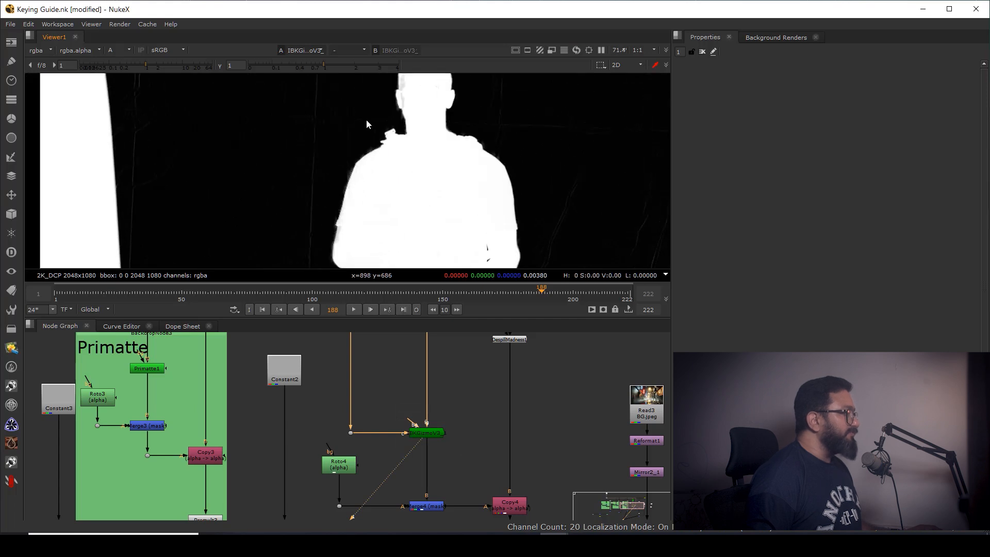
scroll(336, 76, up, 1)
drag(324, 65, 273, 66)
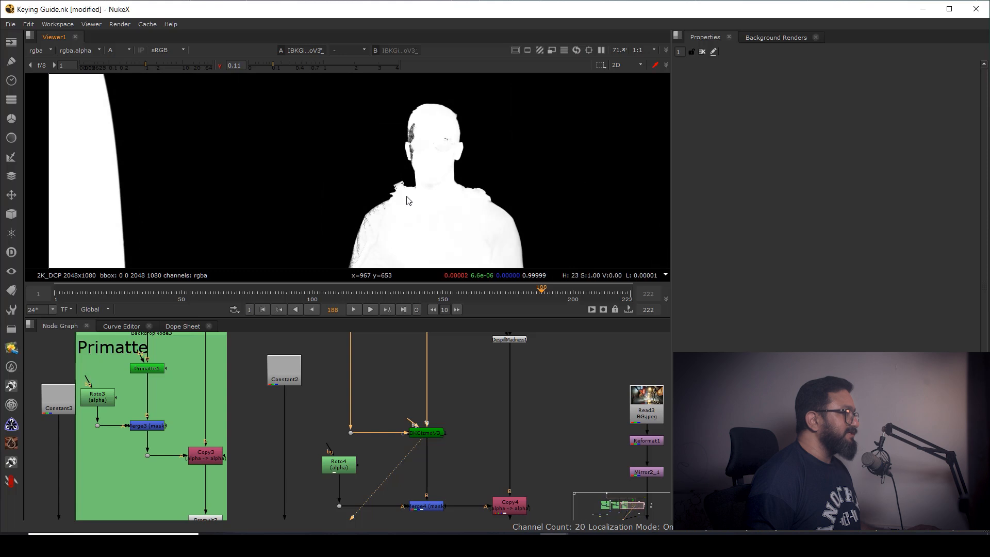
- Examine the IBK matte's interior and edges around the man's head, shoulders and arms
scroll(440, 191, up, 1)
scroll(446, 144, up, 2)
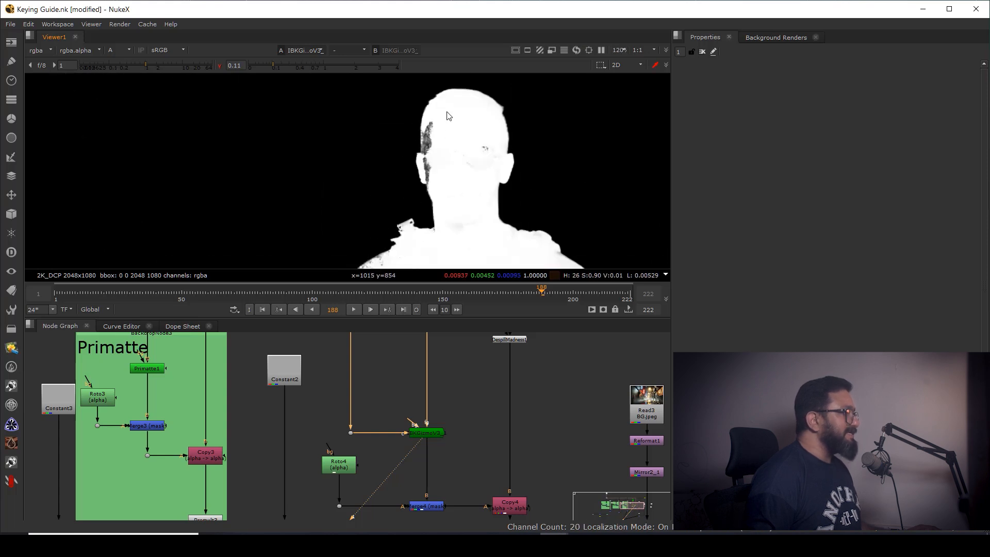
drag(406, 176, 406, 178)
scroll(438, 178, down, 2)
middle_drag(426, 257, 451, 150)
middle_drag(446, 212, 451, 110)
scroll(451, 110, up, 2)
drag(451, 111, 397, 205)
scroll(425, 195, down, 2)
middle_drag(426, 123, 421, 212)
scroll(376, 166, up, 1)
scroll(377, 165, up, 1)
scroll(380, 154, down, 1)
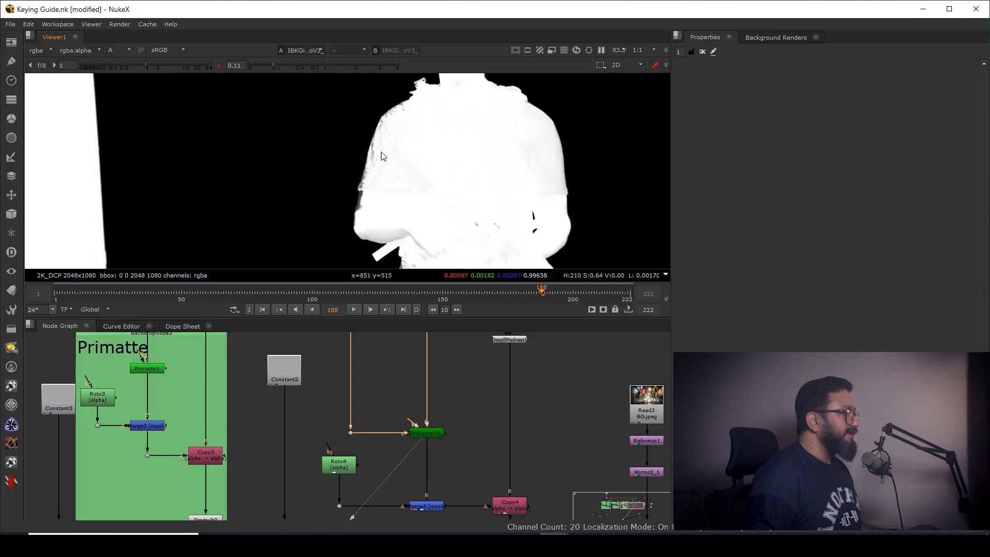
scroll(383, 151, down, 1)
middle_drag(437, 95, 434, 164)
scroll(434, 167, up, 2)
scroll(447, 417, down, 2)
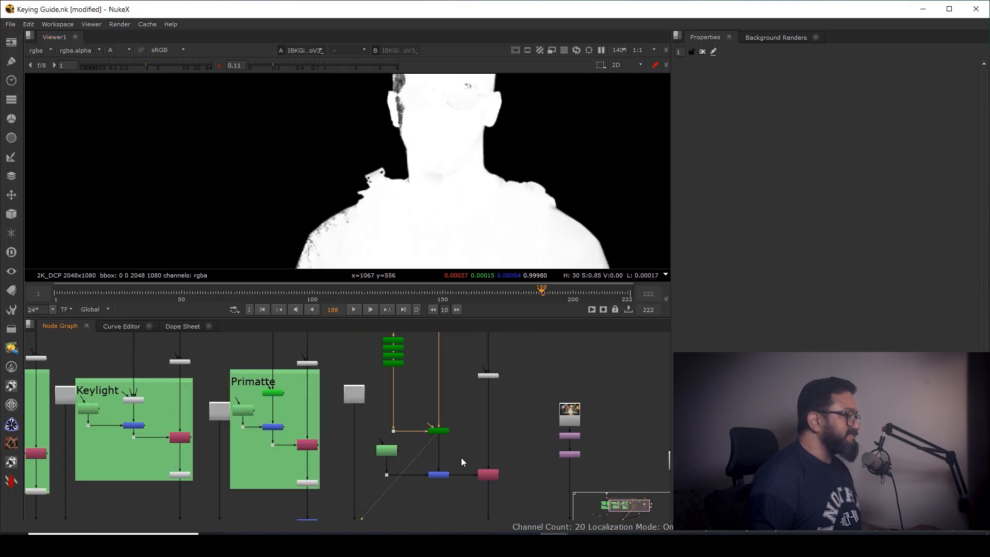
- Shift the Roto4, Merge4 and Copy4 row further down, widening the gap below the IBK gizmo
middle_drag(461, 457, 469, 386)
drag(365, 465, 480, 458)
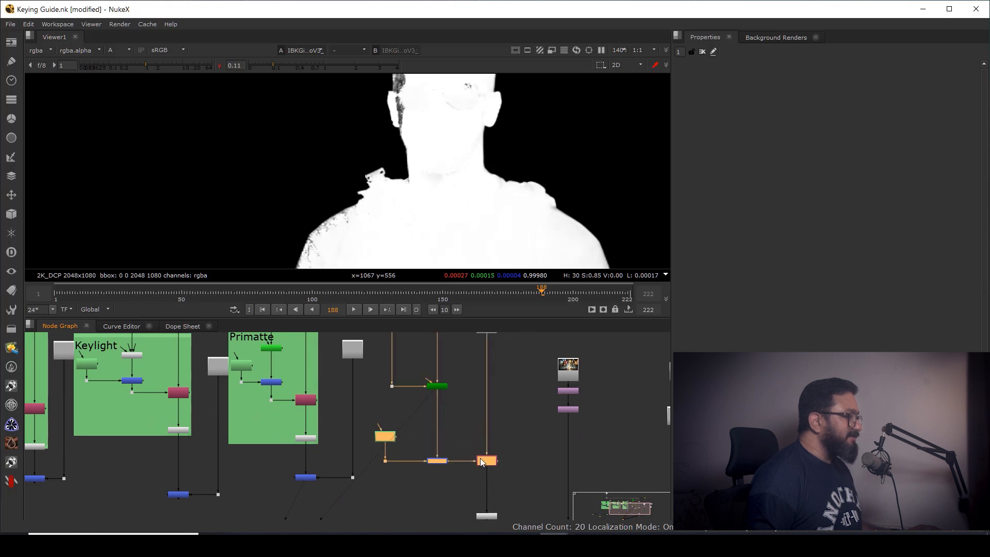
scroll(488, 394, down, 3)
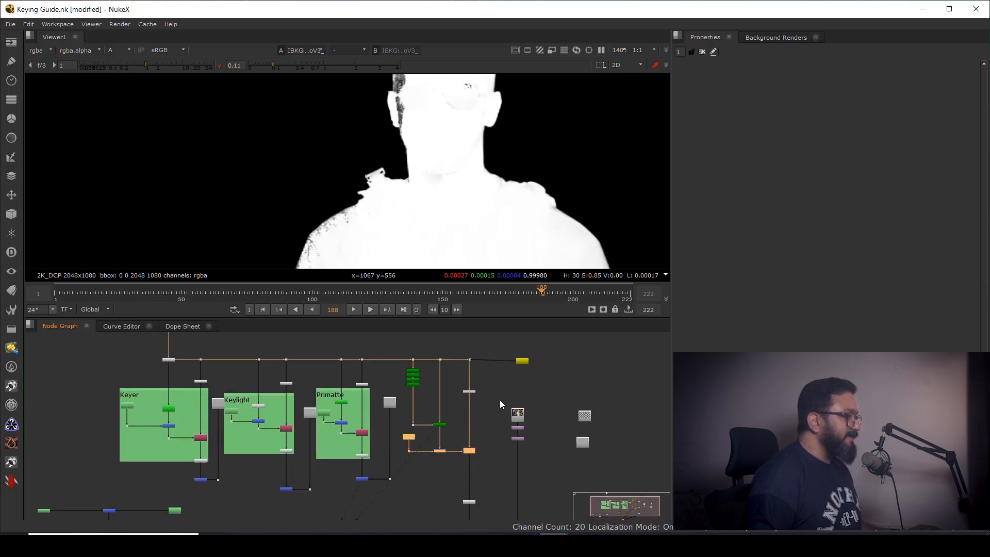
- Move the whole IBK branch and the background nodes away from the Primatte branch to open an empty area between them
click(523, 362)
scroll(495, 382, down, 2)
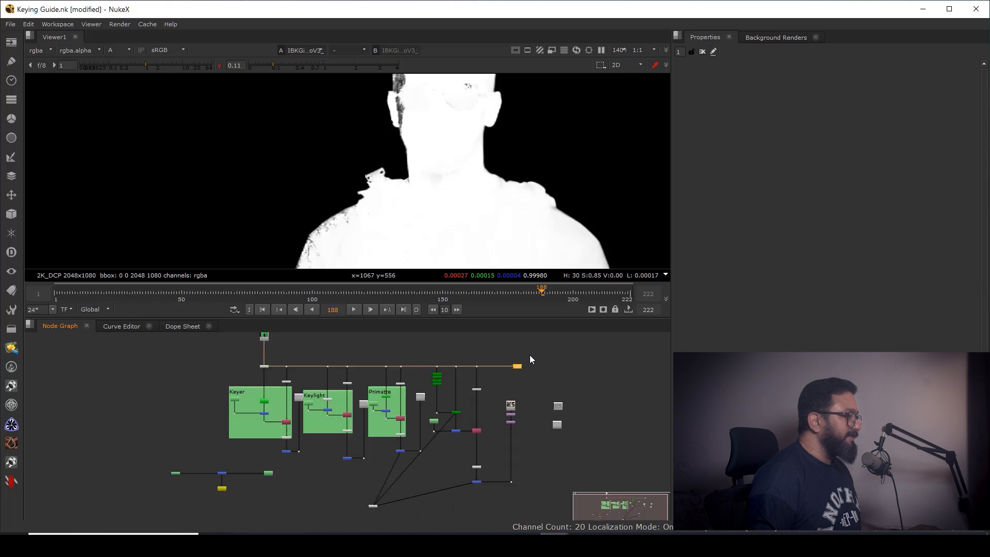
drag(609, 350, 429, 494)
drag(432, 384, 525, 383)
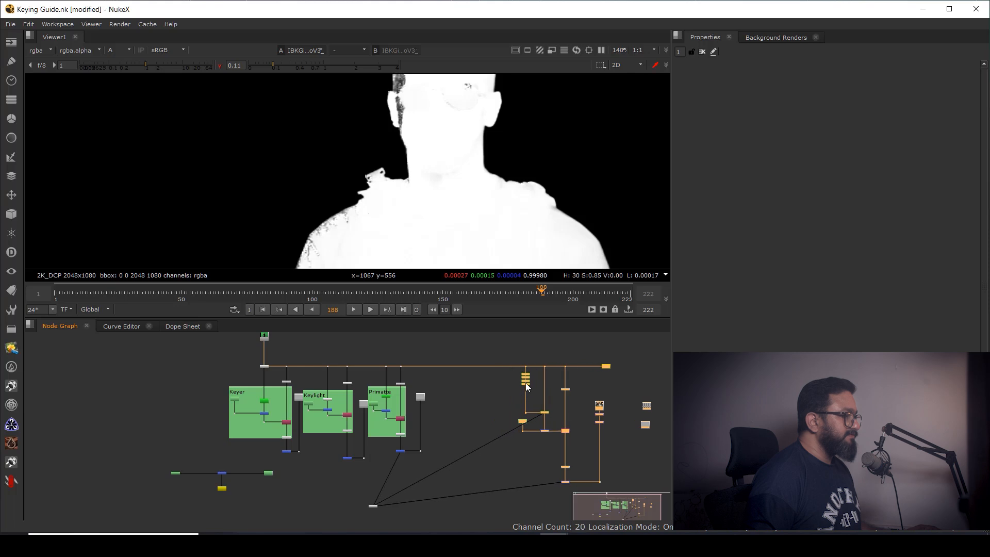
scroll(556, 428, up, 3)
click(463, 423)
- Insert a dot on the main plate pipe between the Primatte and IBK branches
scroll(478, 437, up, 2)
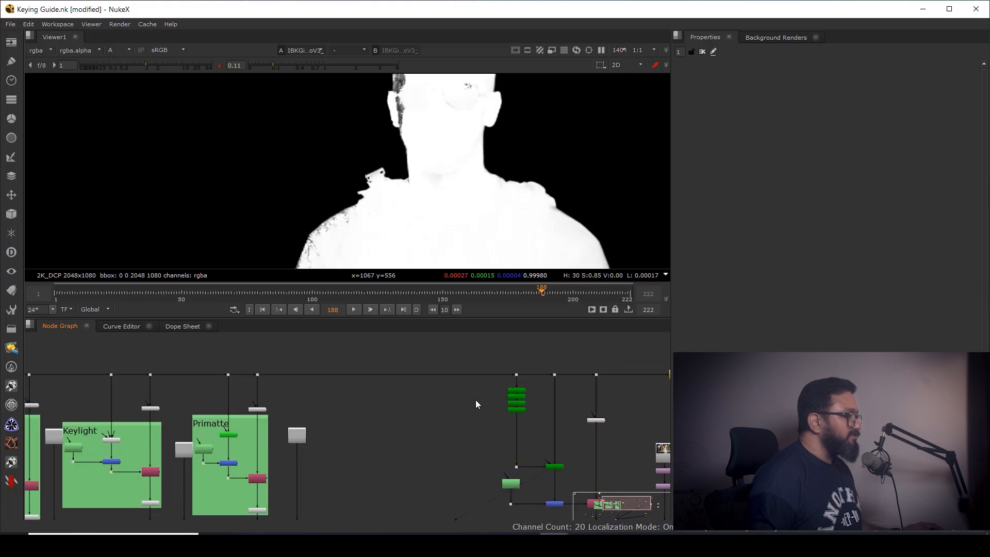
click(388, 375)
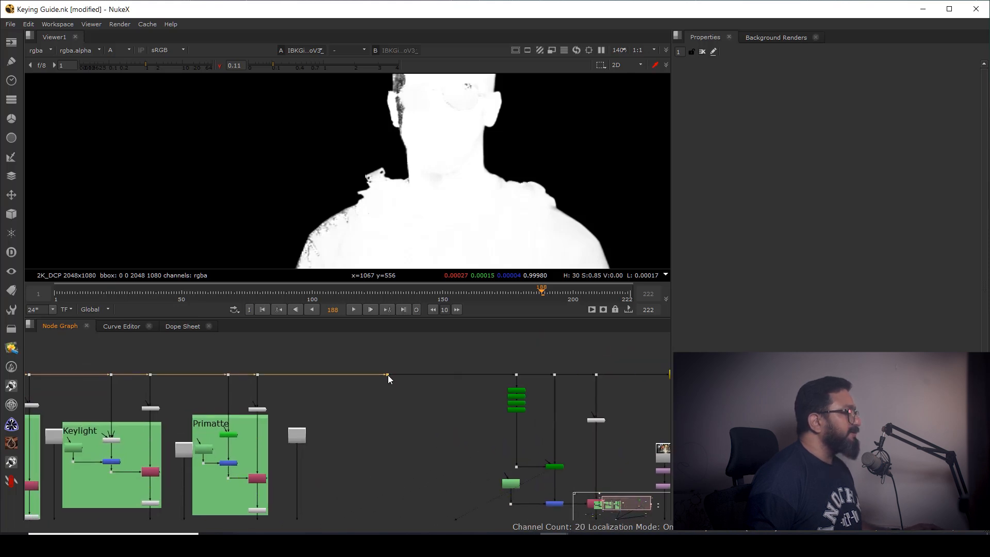
scroll(447, 401, up, 3)
- Add a Keylight node, place it under the new dot as its source, and display its output
click(458, 437)
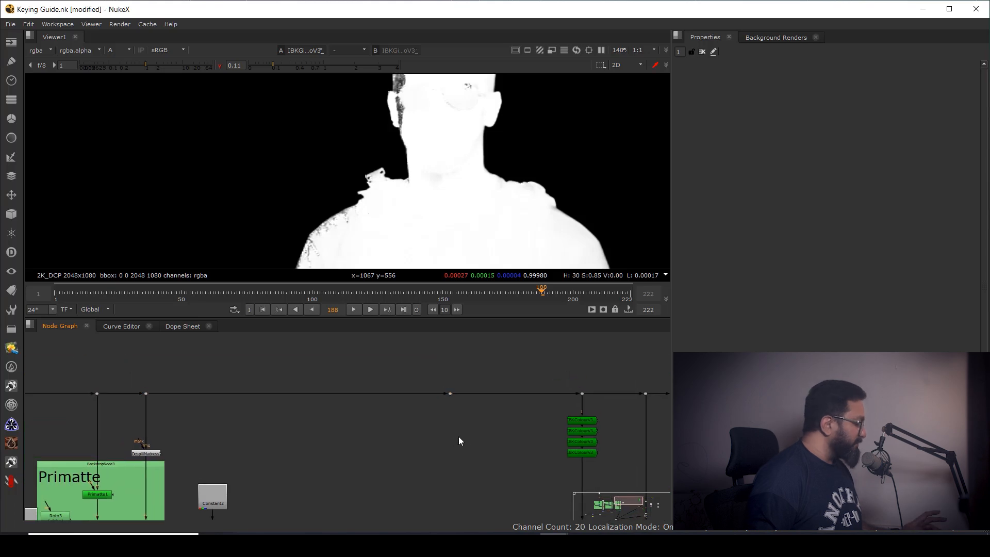
key(Tab)
text(keyl)
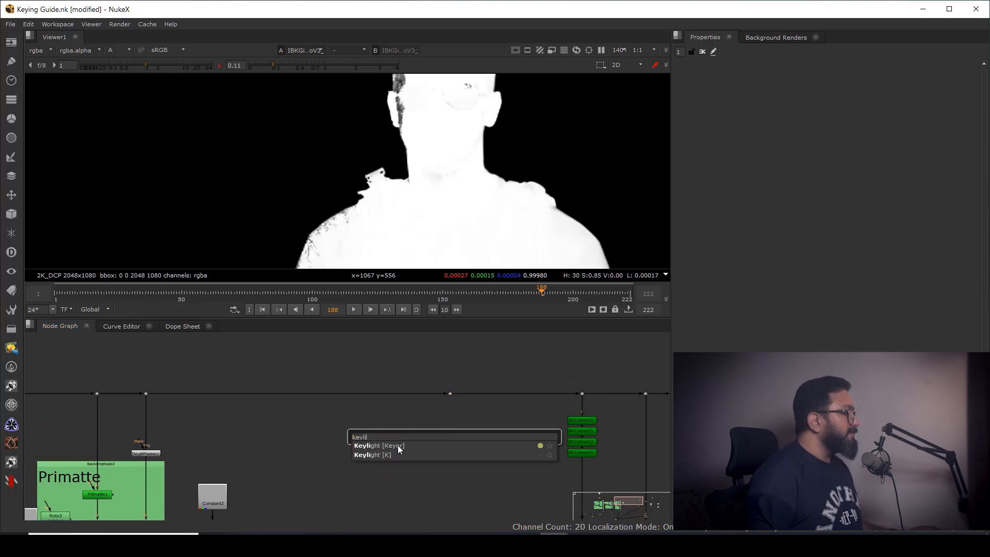
key(Return)
scroll(467, 434, up, 1)
drag(468, 431, 441, 478)
key(1)
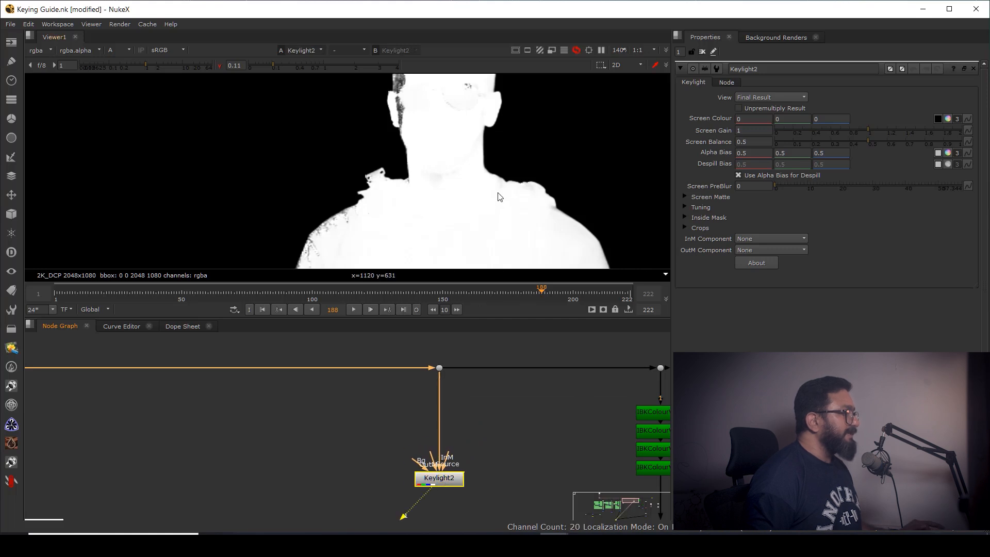
- Reset the viewer gamma to 1, sample the green screen beside the man as Keylight2's Screen Colour, and show the alpha
key(a)
middle_drag(499, 174, 484, 171)
key(f)
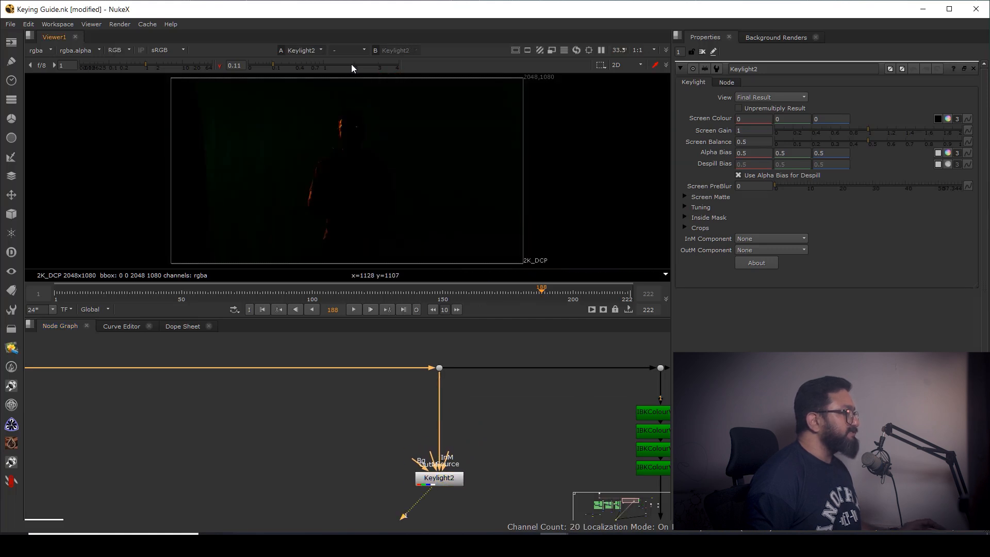
ctrl+click(351, 64)
click(939, 118)
ctrl+shift+drag(410, 136, 429, 164)
key(a)
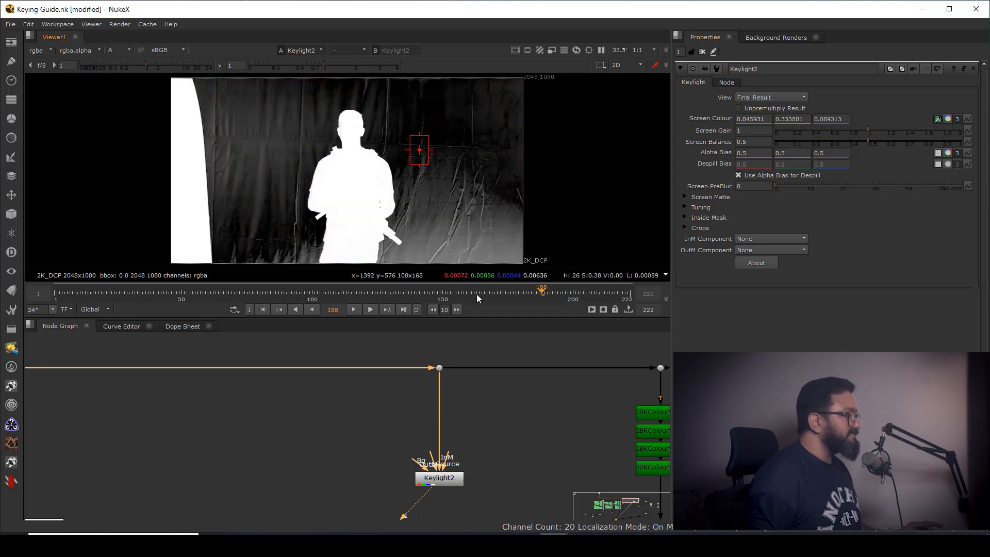
- Set Keylight2's Screen Matte Clip Black to 0.325 and Clip White to 0.635, checking the matte at viewer gamma 0.035
click(436, 480)
click(685, 197)
drag(793, 206, 846, 209)
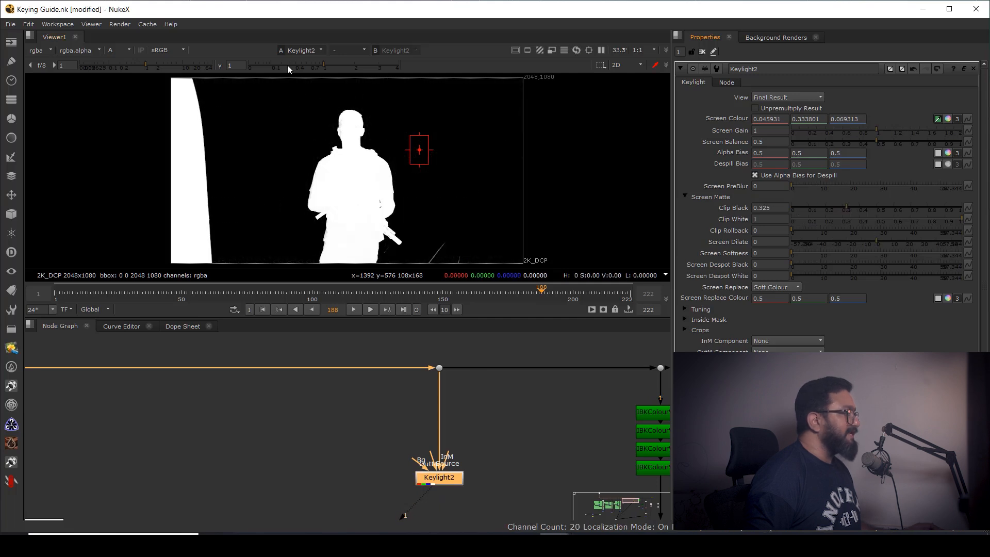
drag(291, 67, 269, 68)
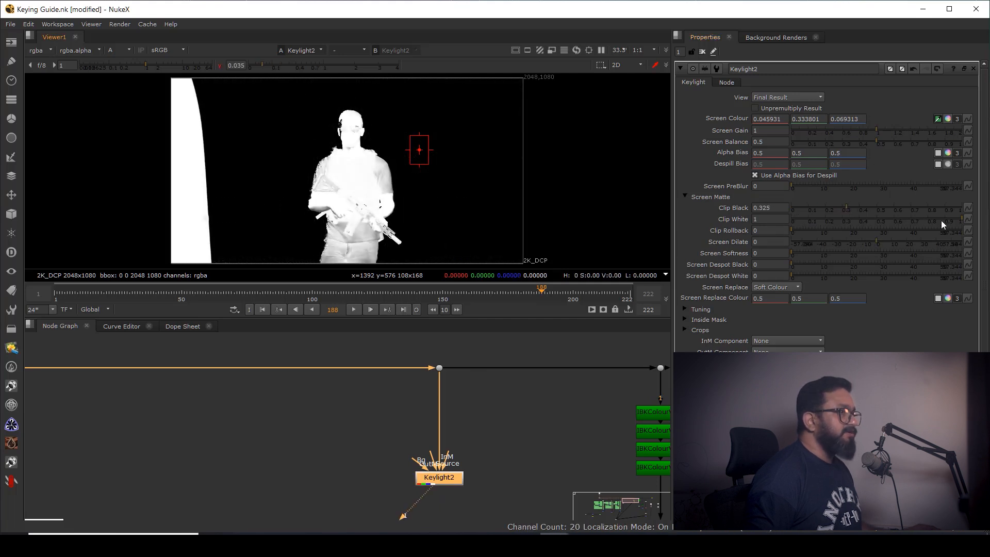
drag(958, 219, 899, 231)
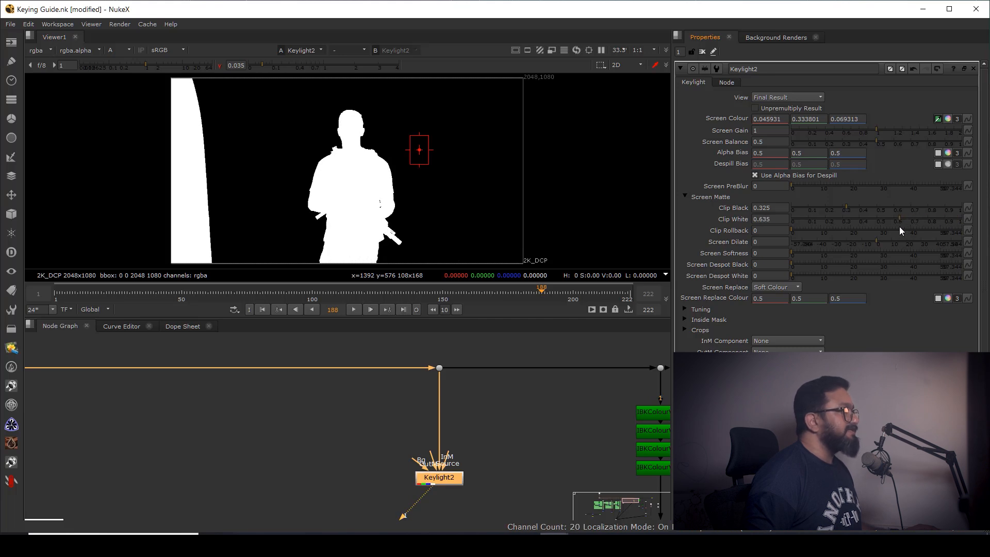
- View the keyed man in colour with the viewer gamma reset to 1
scroll(336, 140, up, 5)
key(a)
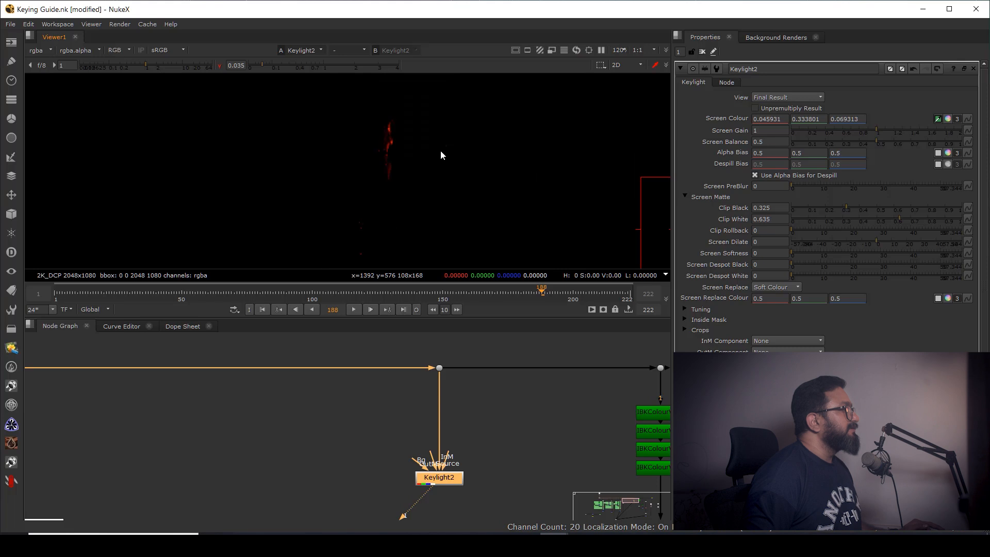
ctrl+click(335, 65)
- Move the Copy4 node lower, beneath the level of the Merge4 node
scroll(462, 438, down, 3)
middle_drag(435, 398, 390, 315)
middle_drag(449, 410, 414, 303)
middle_drag(502, 423, 486, 441)
middle_drag(553, 438, 525, 426)
scroll(531, 415, down, 1)
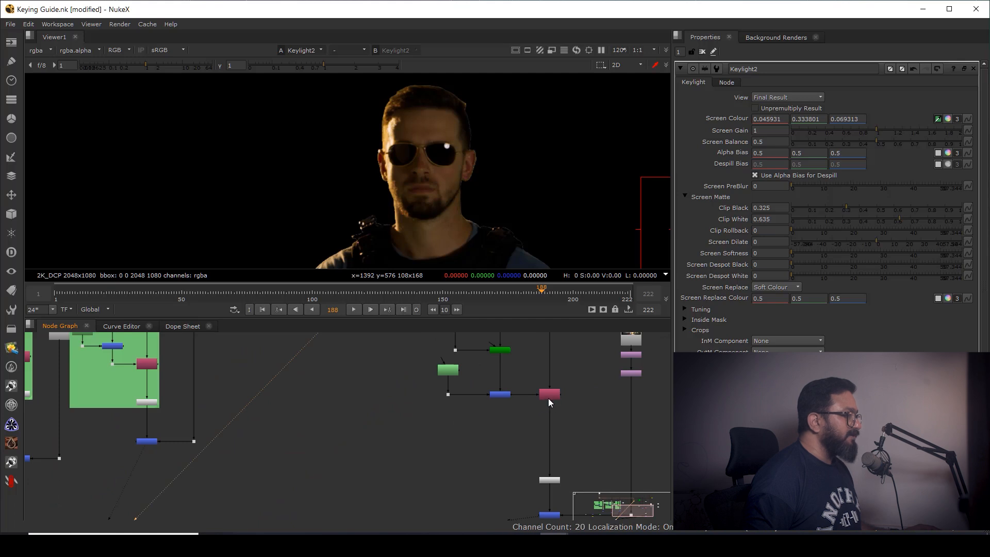
drag(547, 398, 548, 445)
middle_drag(466, 419, 474, 448)
click(475, 450)
- Add a ChannelMerge node and insert it on the connection between Merge4 and Copy4
middle_drag(434, 374, 443, 404)
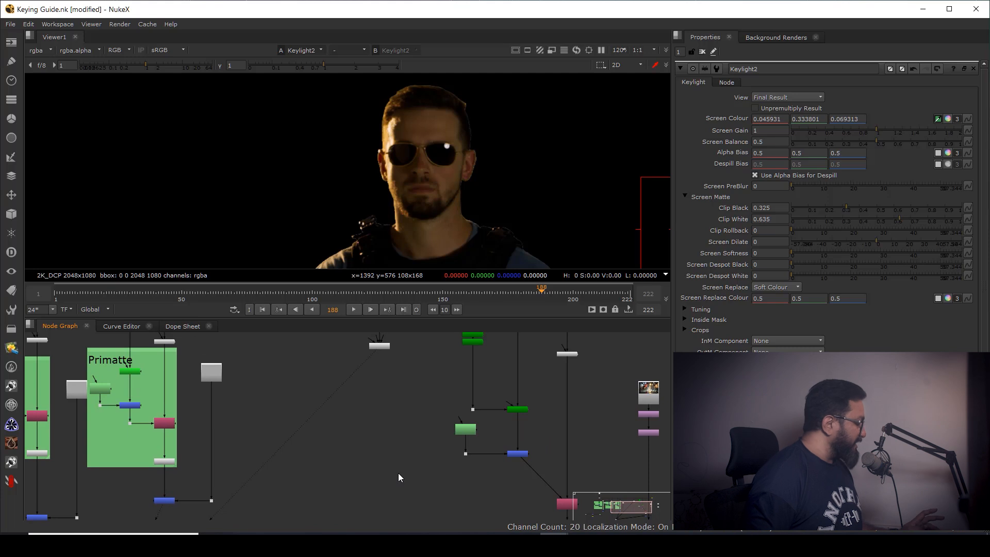
key(Tab)
text(channe)
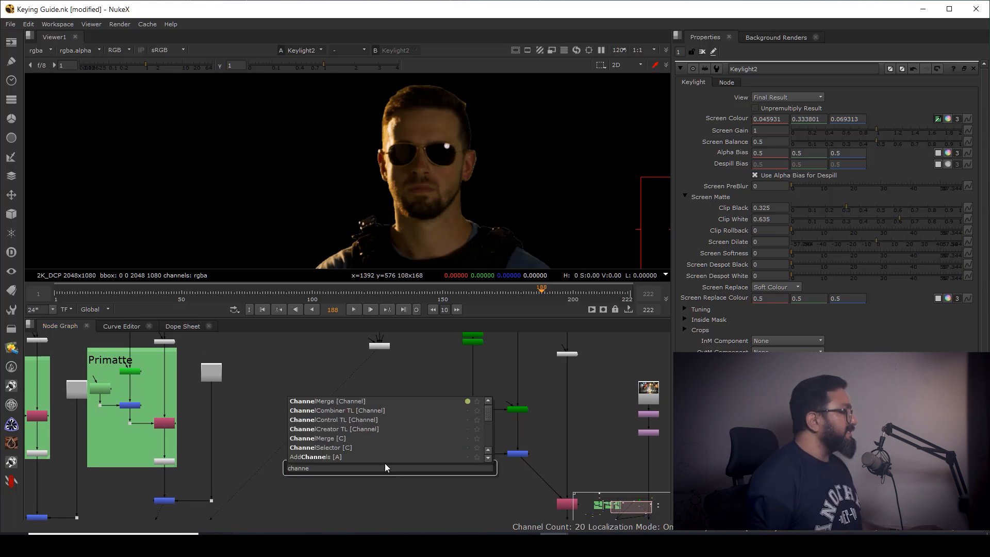
key(Return)
middle_drag(427, 475, 409, 419)
drag(379, 420, 499, 431)
scroll(476, 431, down, 3)
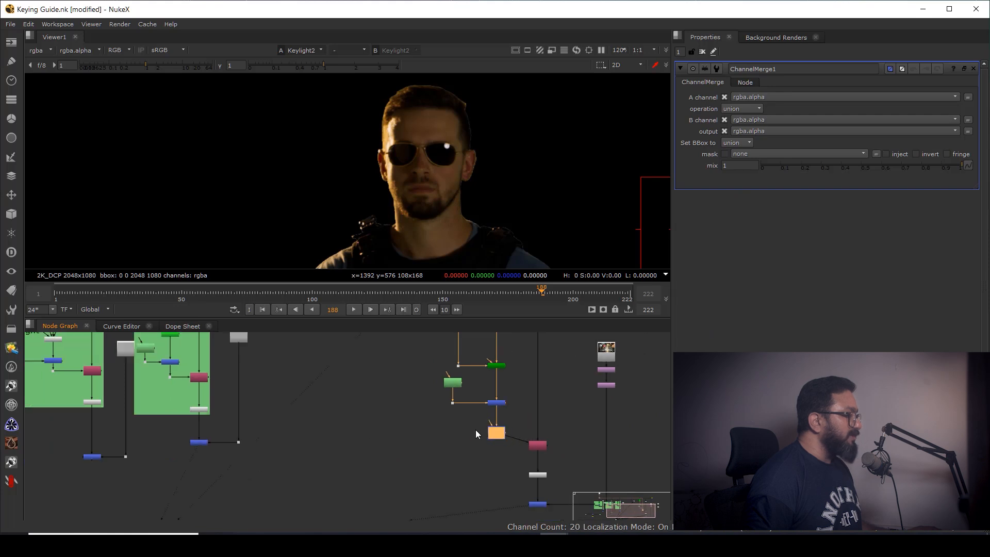
- Connect ChannelMerge1's A input to Keylight2 and add a dot that routes the connection at a right angle
middle_drag(487, 429, 503, 452)
drag(504, 450, 409, 356)
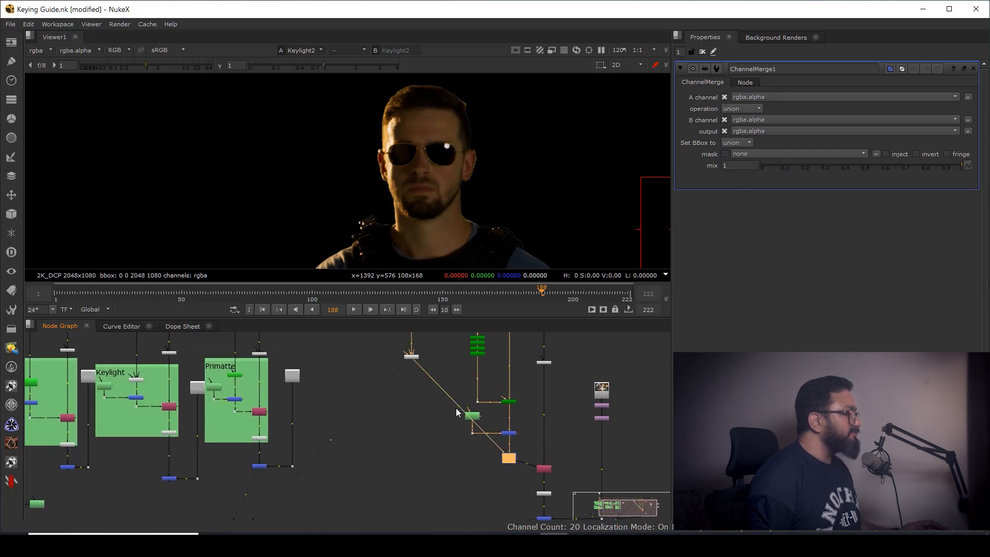
ctrl+drag(459, 405, 411, 458)
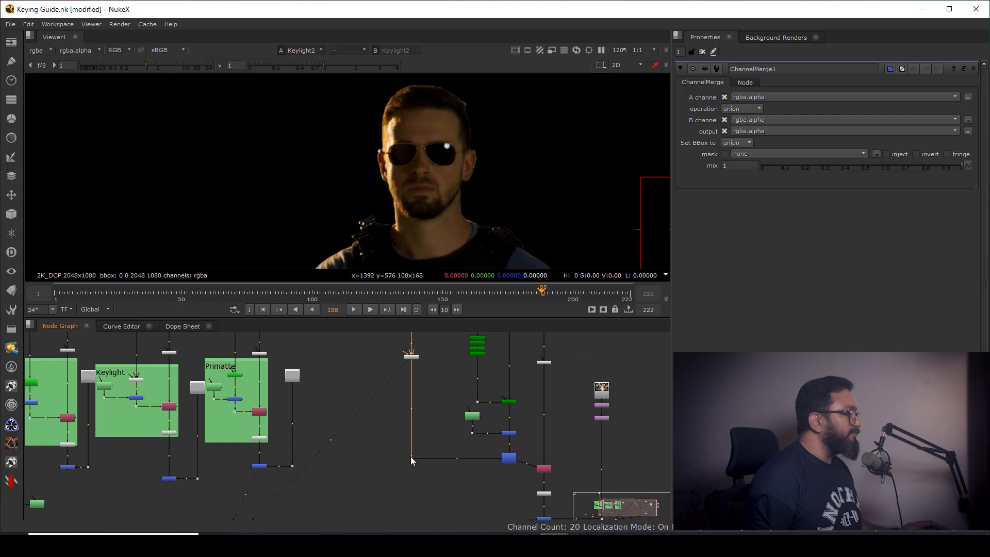
- View Merge4's alpha and lower the viewer gamma to 0.39 to inspect the IBK matte
scroll(517, 444, up, 3)
click(506, 428)
key(1)
key(a)
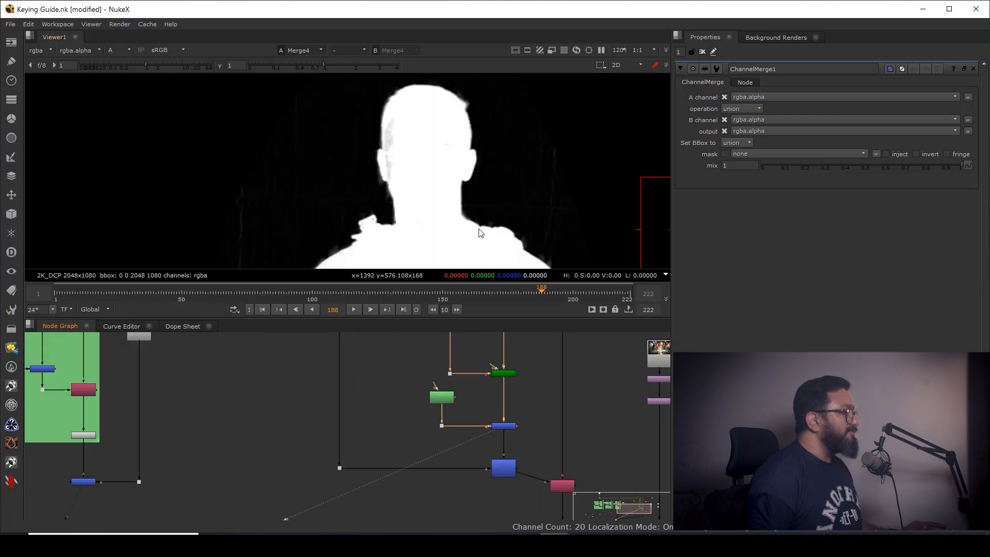
click(314, 65)
click(295, 65)
- View ChannelMerge1's combined alpha and inspect the matte over the man's head and body
scroll(487, 444, up, 2)
click(506, 431)
key(1)
middle_drag(421, 185, 426, 95)
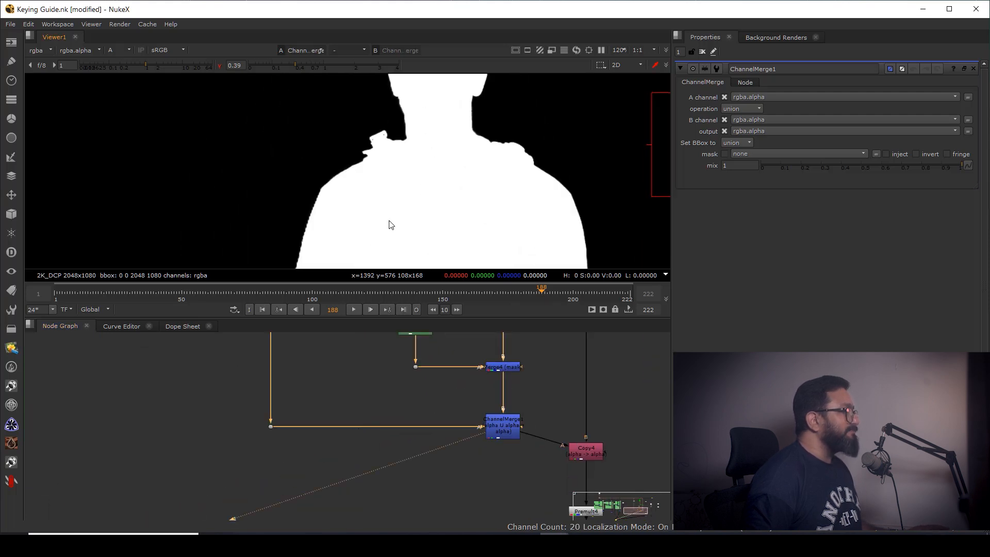
middle_drag(410, 219, 416, 132)
drag(404, 157, 355, 224)
scroll(402, 213, down, 3)
middle_drag(417, 212, 429, 233)
- Line Copy4 up level with ChannelMerge1 and view its output in colour
click(587, 452)
key(1)
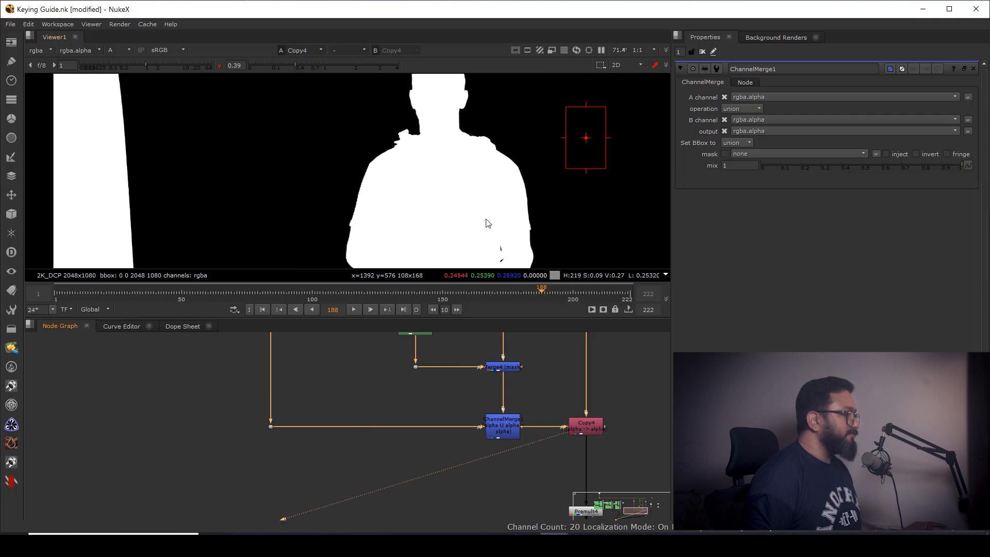
key(a)
scroll(509, 450, down, 3)
middle_drag(547, 433, 498, 391)
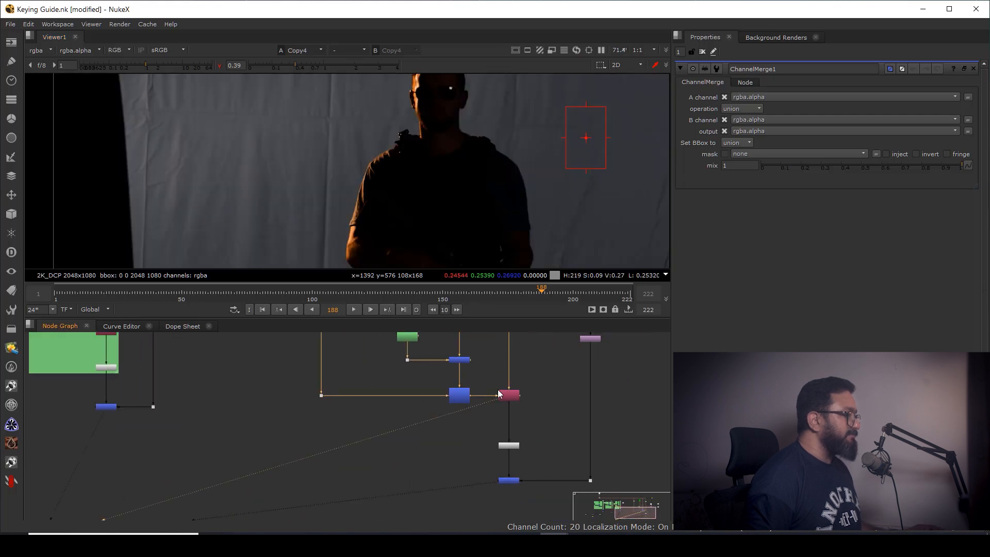
- Reset the viewer gamma to 1 and view the Merge5 composite, examining the edges around the man's face
click(324, 67)
middle_drag(523, 471, 524, 440)
click(505, 449)
key(1)
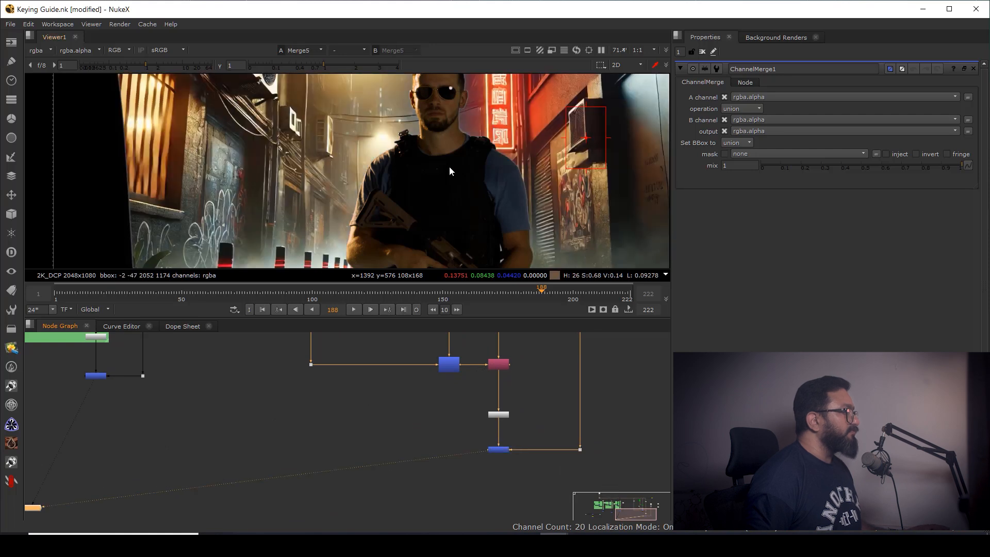
scroll(456, 165, up, 3)
scroll(456, 156, up, 1)
middle_drag(453, 136, 493, 222)
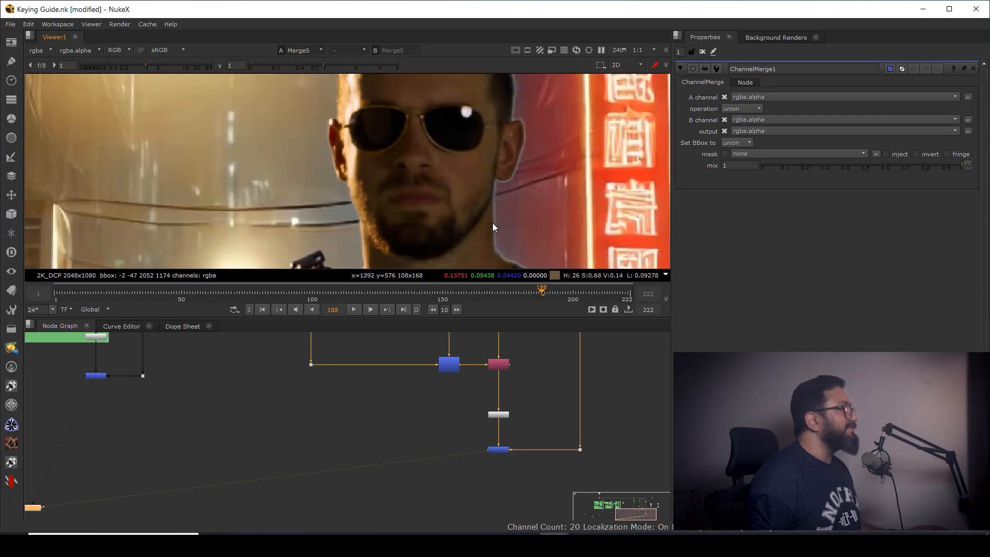
- Open Keylight2's properties and view its alpha close up around the man's neck and shoulder
key(f)
middle_drag(523, 385, 522, 468)
key(a)
scroll(326, 216, up, 6)
middle_drag(326, 217, 497, 242)
middle_drag(495, 383, 522, 428)
middle_drag(351, 380, 464, 378)
double_click(433, 379)
key(1)
key(a)
key(a)
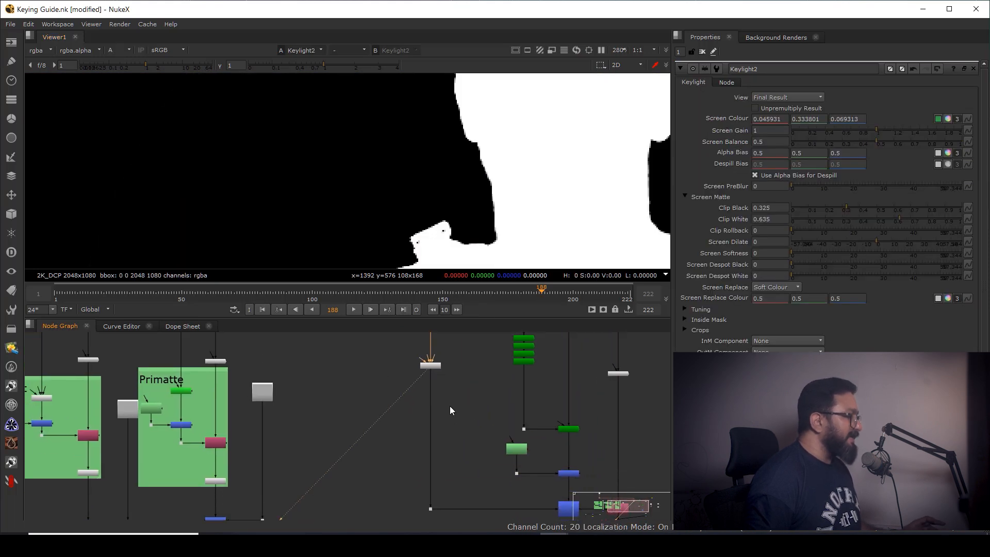
- Add an EdgeBlur node directly below Keylight2 and view its softened matte
key(Tab)
text(ed)
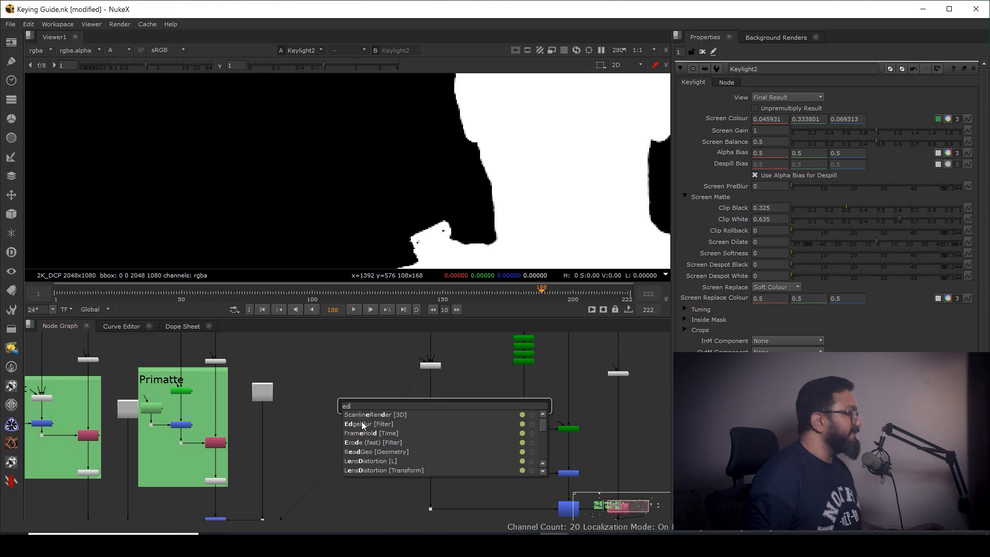
click(366, 424)
scroll(418, 401, up, 2)
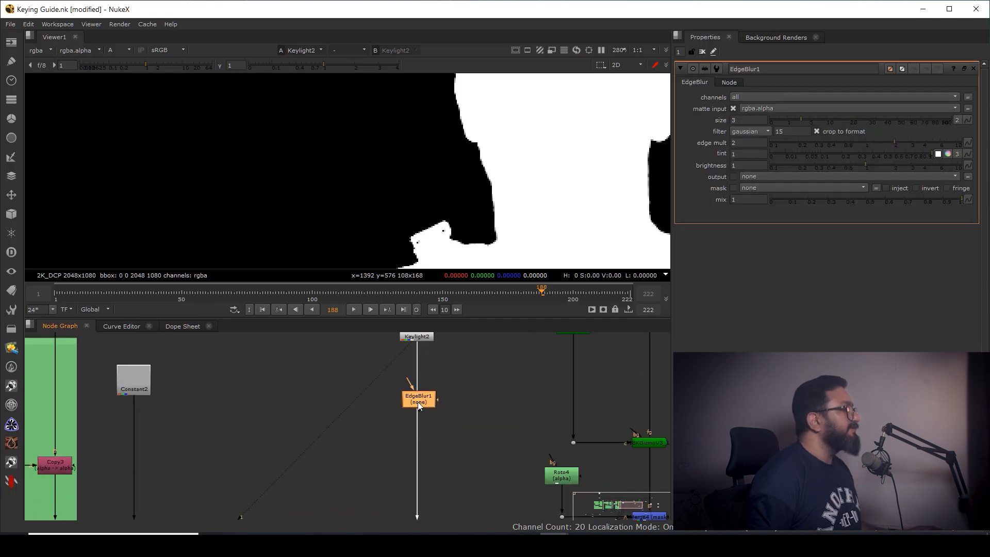
drag(418, 406, 416, 417)
key(1)
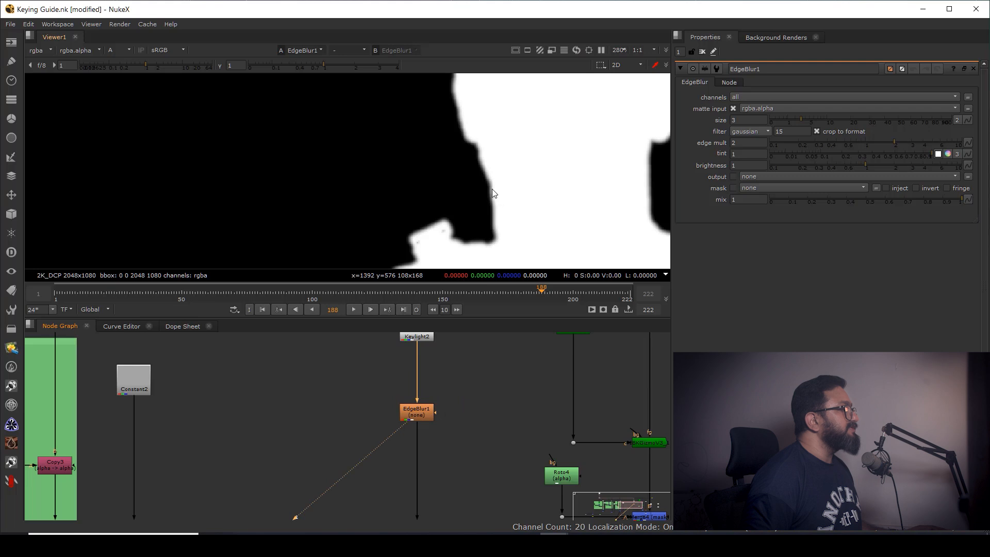
scroll(480, 197, down, 2)
scroll(585, 221, down, 1)
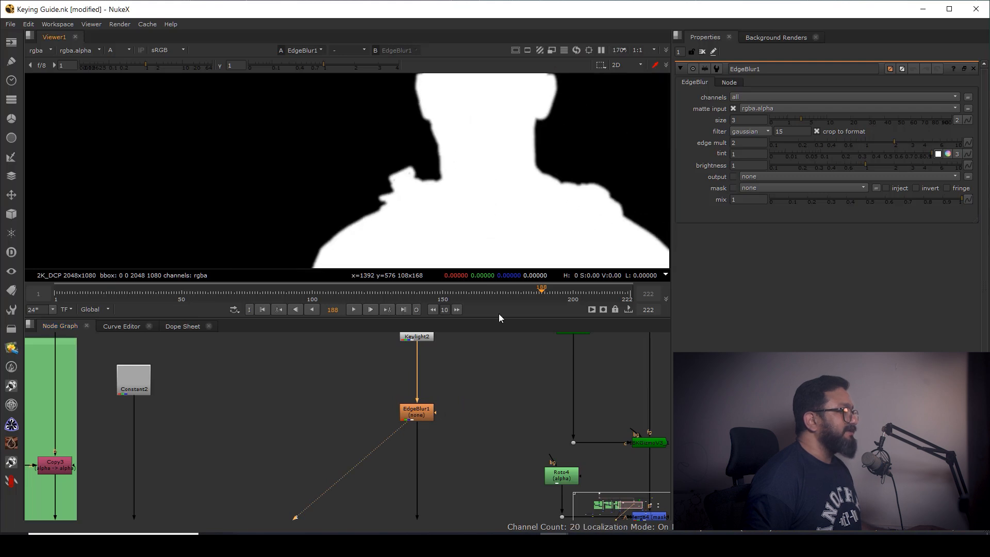
- Insert an Erode (fast) node between Keylight2 and EdgeBlur1 and set its size to -1.8
click(484, 388)
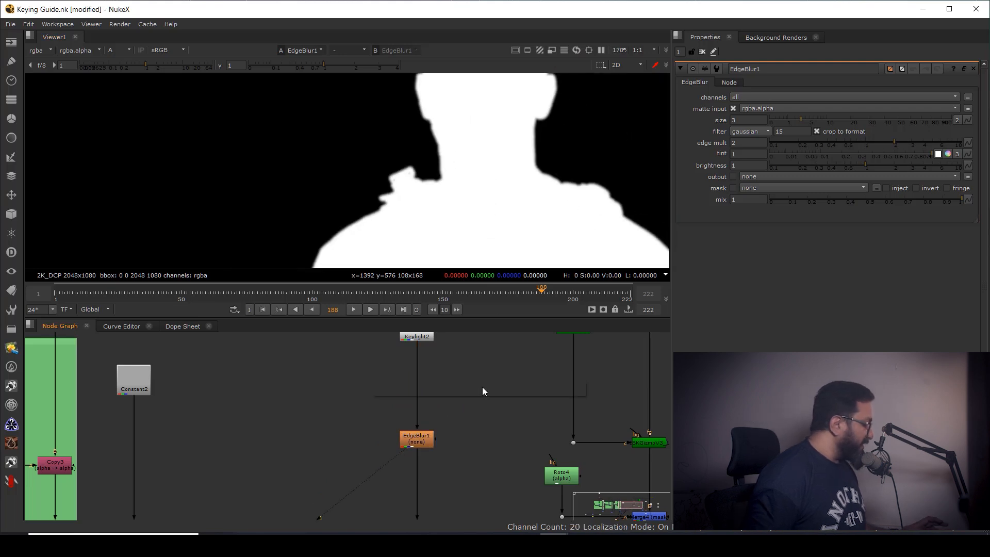
key(Tab)
text(ero)
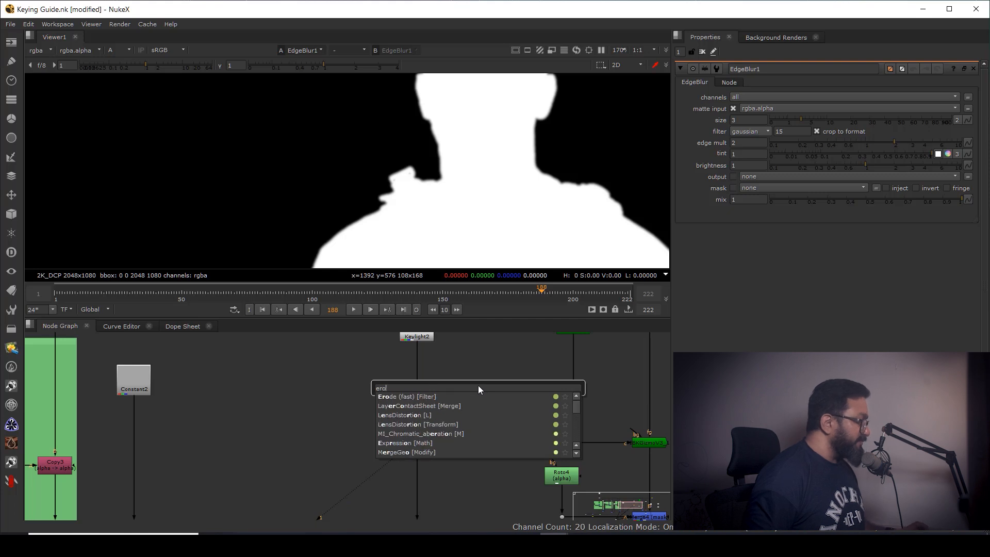
click(403, 396)
drag(417, 392, 413, 400)
drag(851, 107, 837, 109)
middle_drag(404, 429, 405, 410)
click(414, 418)
scroll(464, 443, down, 3)
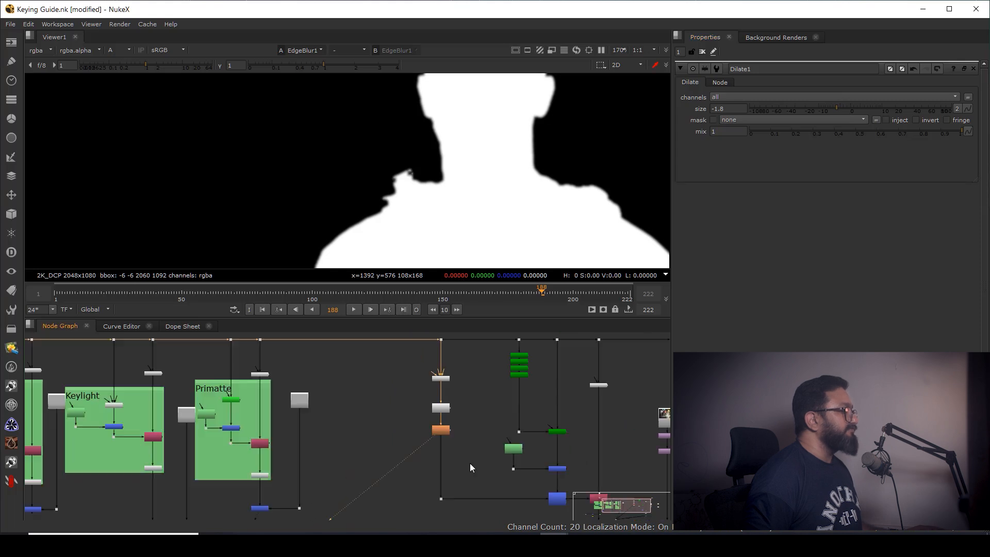
- View Copy4's output in colour, followed by the Merge5 composite
middle_drag(469, 463, 428, 388)
click(559, 423)
key(1)
scroll(475, 217, down, 4)
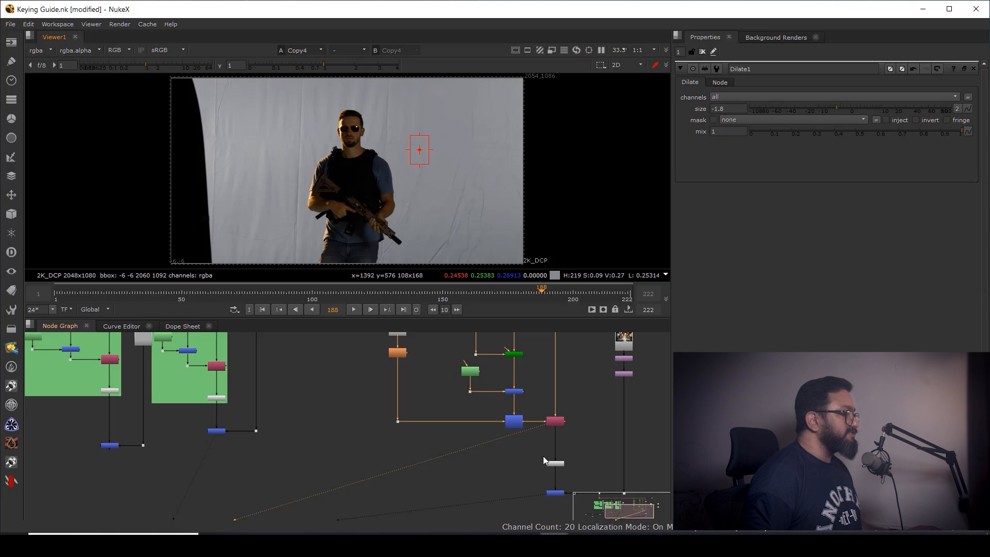
middle_drag(560, 483, 491, 386)
scroll(491, 385, up, 3)
key(1)
drag(537, 368, 425, 438)
key(1)
- Examine the keyed edges around the man's head and shoulders against the alley background
scroll(406, 185, up, 3)
scroll(407, 185, up, 4)
middle_drag(406, 184, 490, 143)
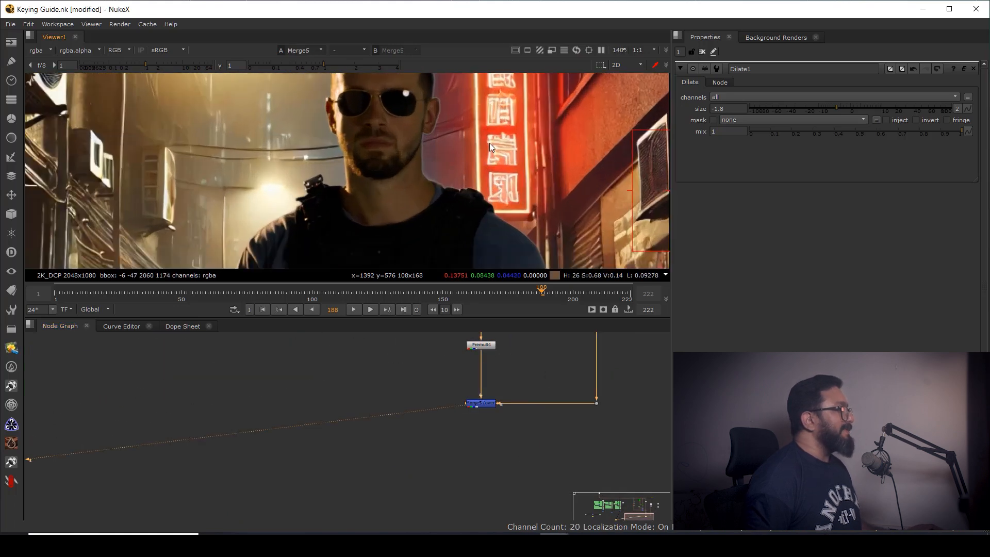
scroll(490, 144, down, 3)
middle_drag(437, 220, 448, 124)
scroll(386, 191, up, 4)
middle_drag(387, 191, 389, 173)
mouse_move(450, 227)
middle_down()
mouse_move(422, 137)
mouse_move(470, 85)
mouse_move(451, 236)
middle_up()
scroll(429, 183, down, 2)
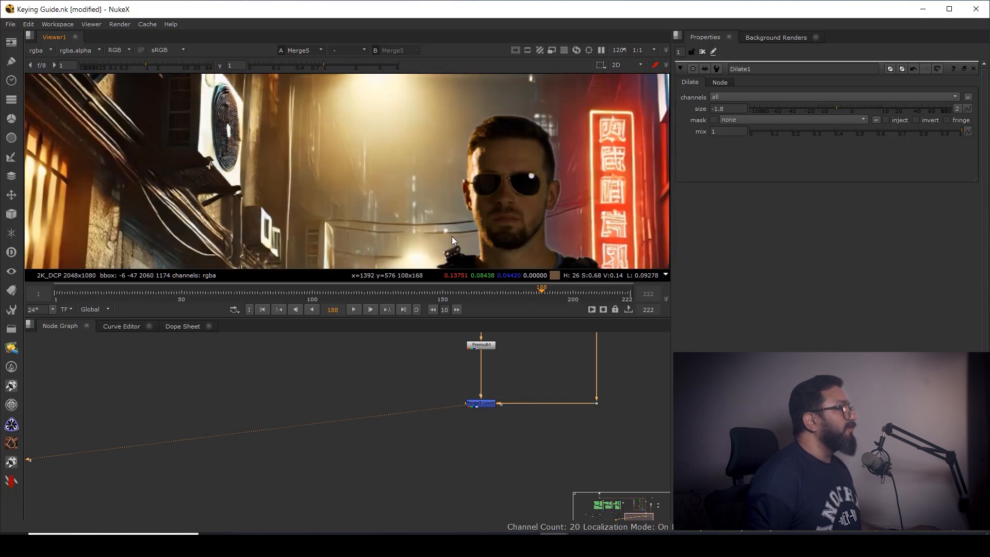
scroll(481, 165, up, 4)
scroll(493, 389, down, 3)
- Toggle ChannelMerge1 off and on to compare the man's face with and without the core matte
middle_drag(493, 387, 506, 471)
scroll(480, 411, up, 3)
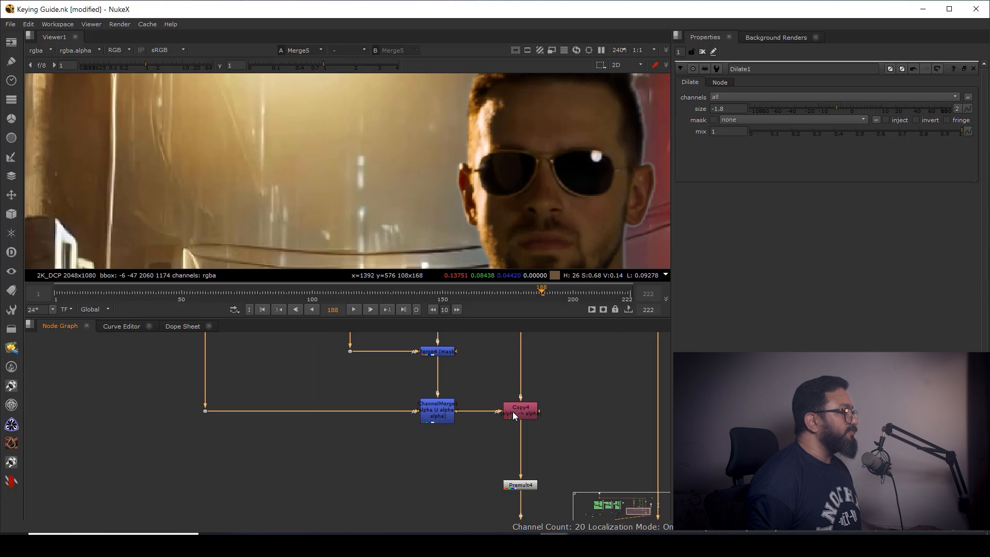
click(442, 413)
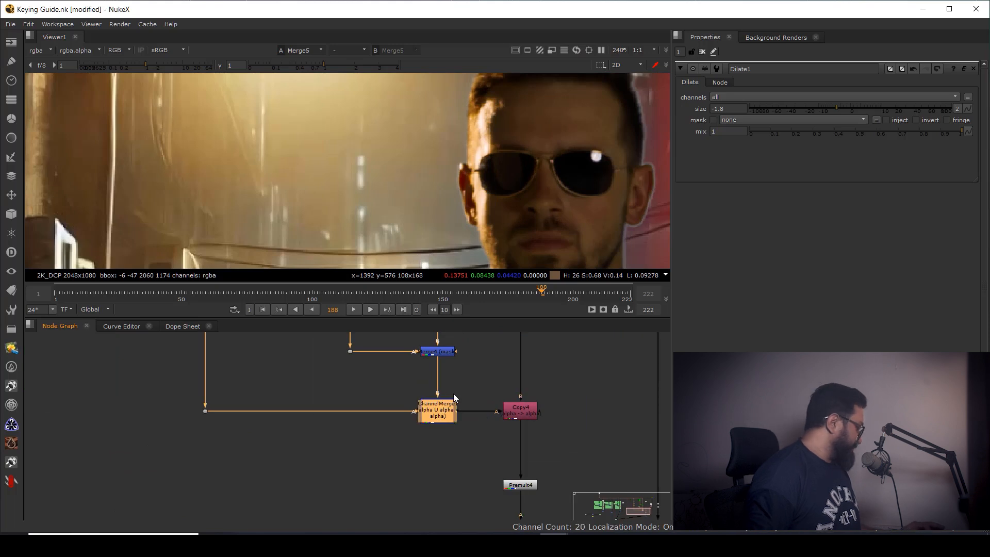
key(d)
scroll(524, 210, up, 3)
key(d)
key(d)
key(d)
scroll(519, 235, down, 6)
scroll(469, 175, up, 4)
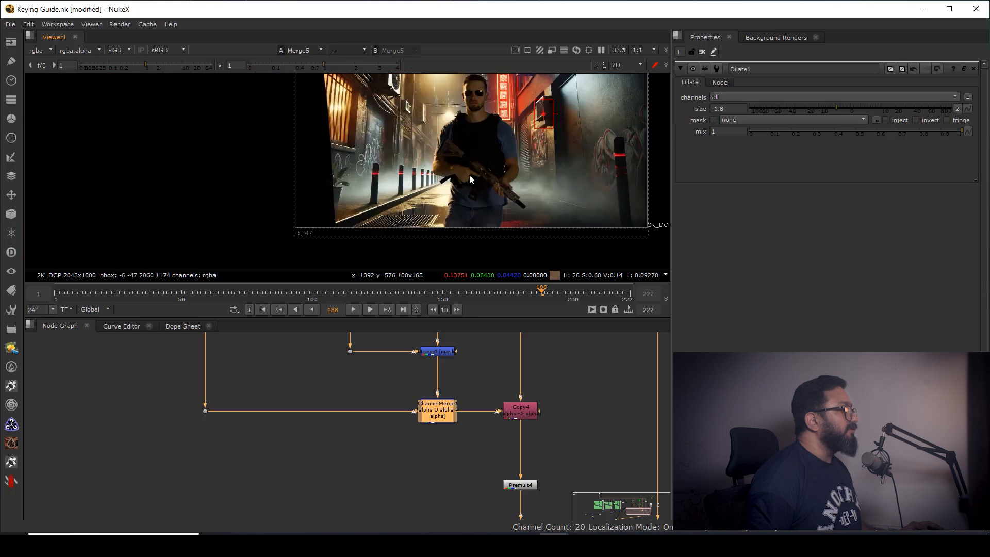
scroll(439, 191, up, 3)
- Toggle ChannelMerge1 off and on to compare the man's arms and jeans, leaving the node enabled
key(d)
scroll(496, 172, down, 5)
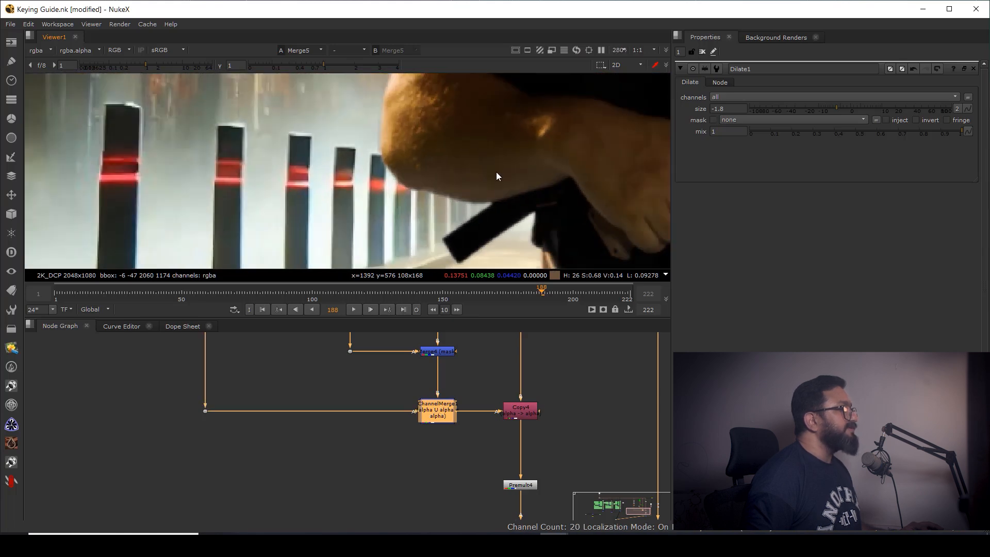
middle_drag(523, 223, 496, 153)
middle_drag(593, 239, 502, 205)
key(d)
key(d)
key(d)
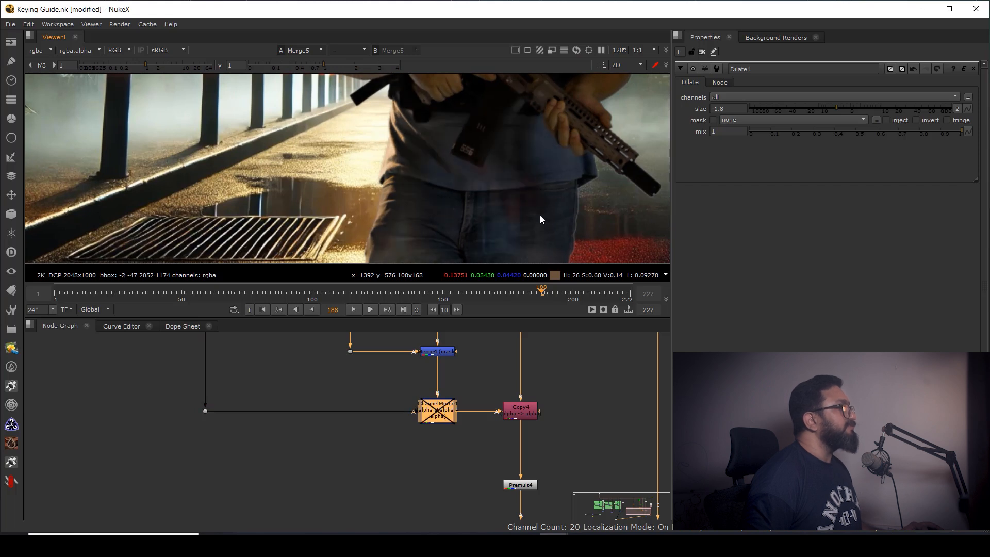
key(d)
scroll(500, 194, down, 6)
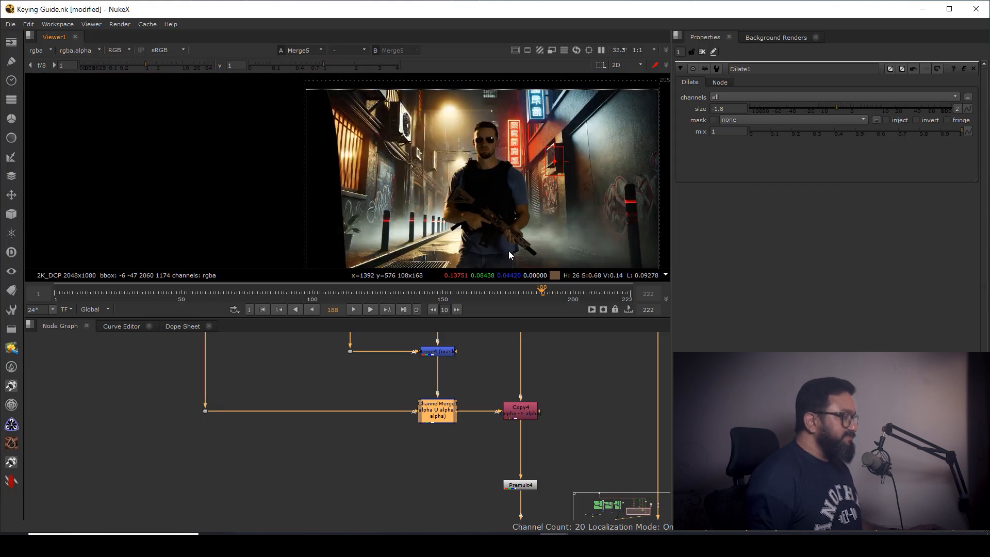
- Toggle DespillMadness1 off and on to compare the edge around the man's neck, leaving it enabled
scroll(514, 164, up, 6)
scroll(476, 165, up, 5)
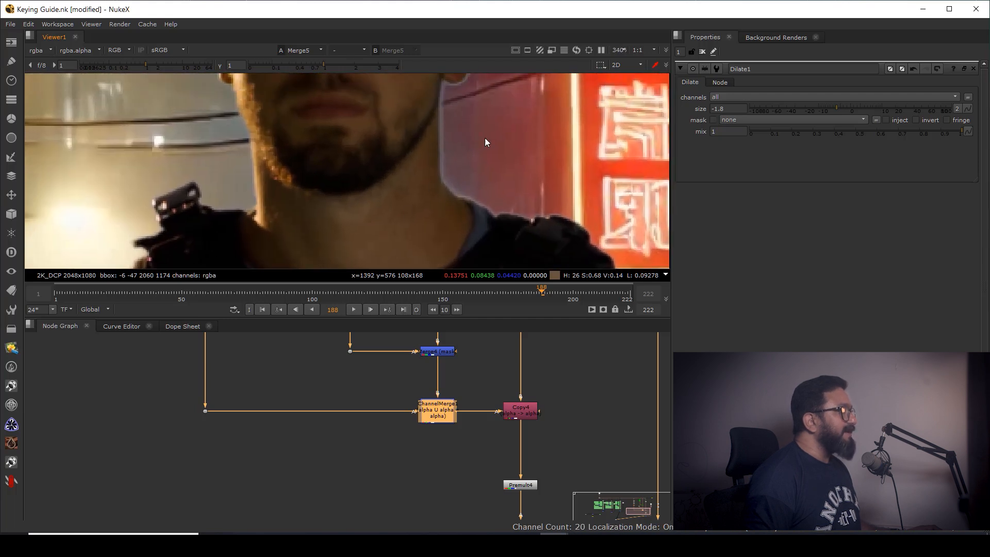
scroll(494, 385, down, 5)
scroll(484, 358, up, 2)
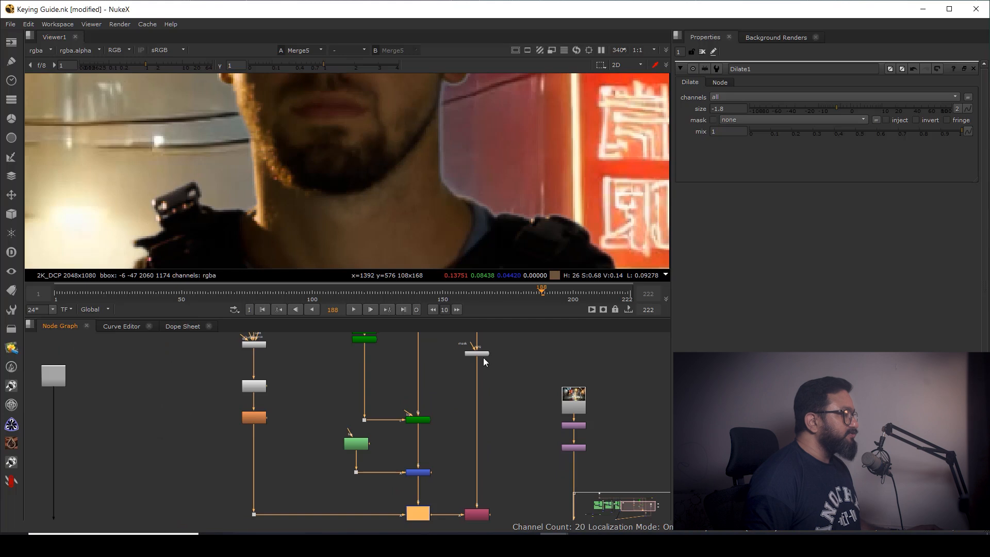
click(480, 352)
key(d)
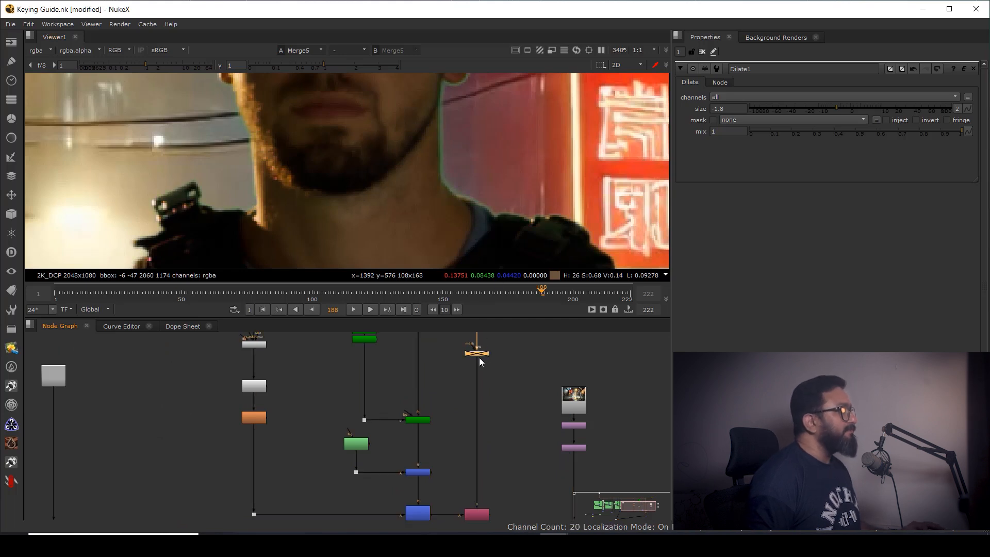
scroll(479, 357, up, 4)
key(d)
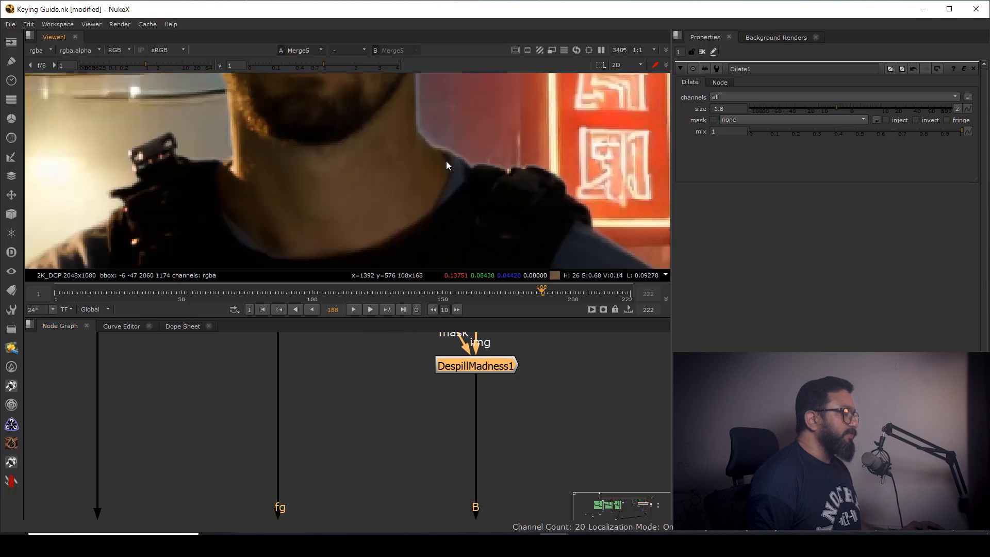
scroll(475, 403, down, 6)
middle_drag(494, 477, 491, 396)
middle_drag(491, 515, 531, 391)
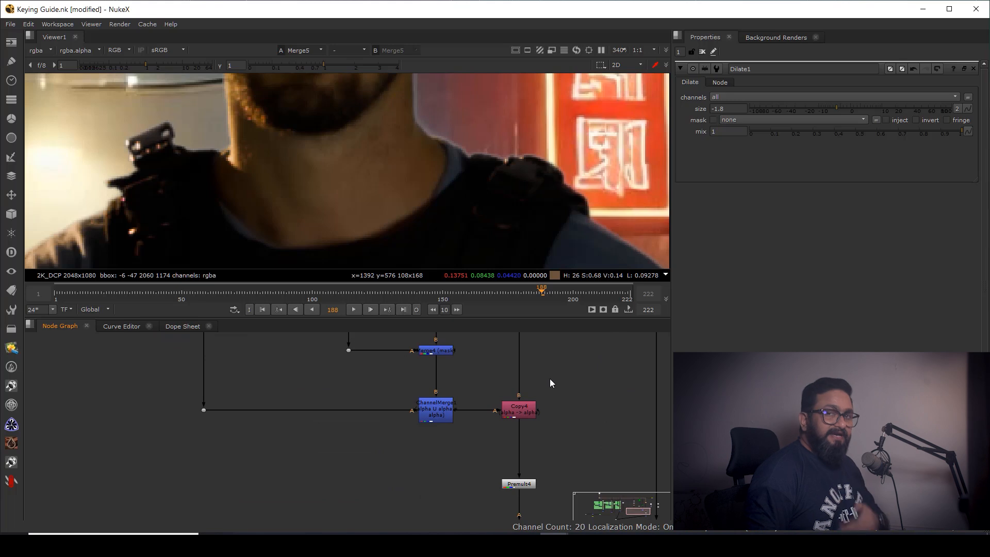
mouse_move(545, 436)
middle_down()
mouse_move(546, 464)
mouse_move(528, 444)
middle_up()
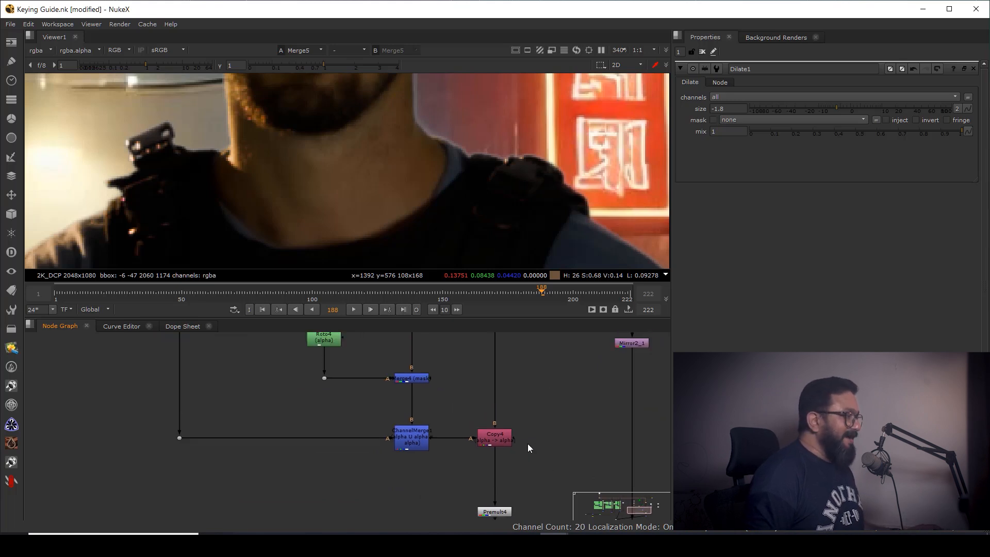
scroll(525, 428, down, 5)
drag(509, 444, 509, 449)
click(534, 422)
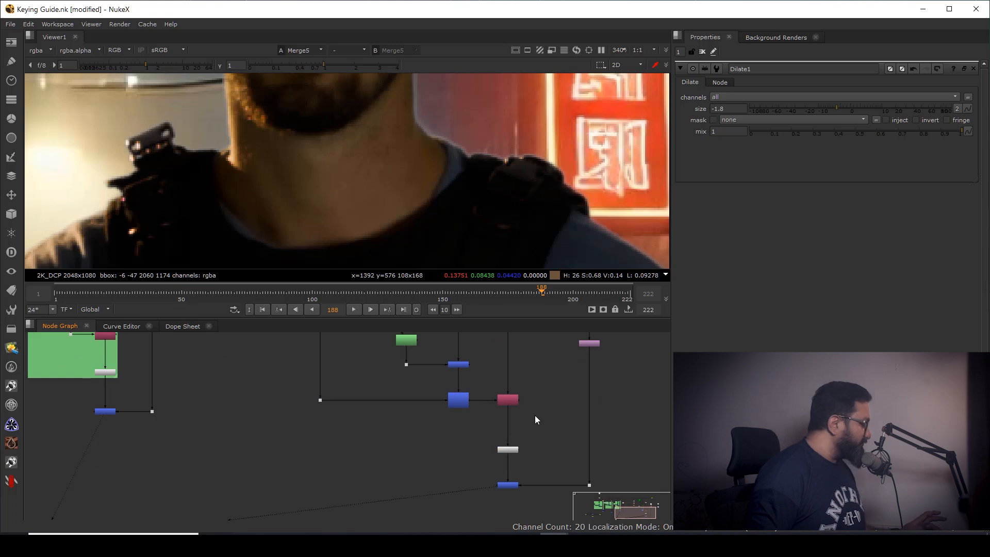
- Add an Erode (fast) node between ChannelMerge1 and Copy4 and, viewing its alpha, set its size to -0.8
key(Tab)
text(ero)
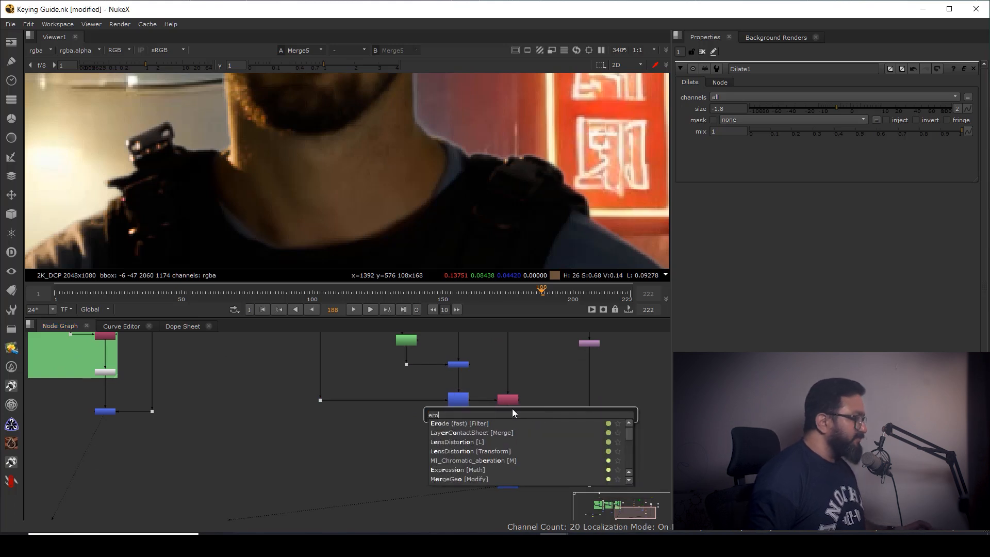
key(Return)
key(1)
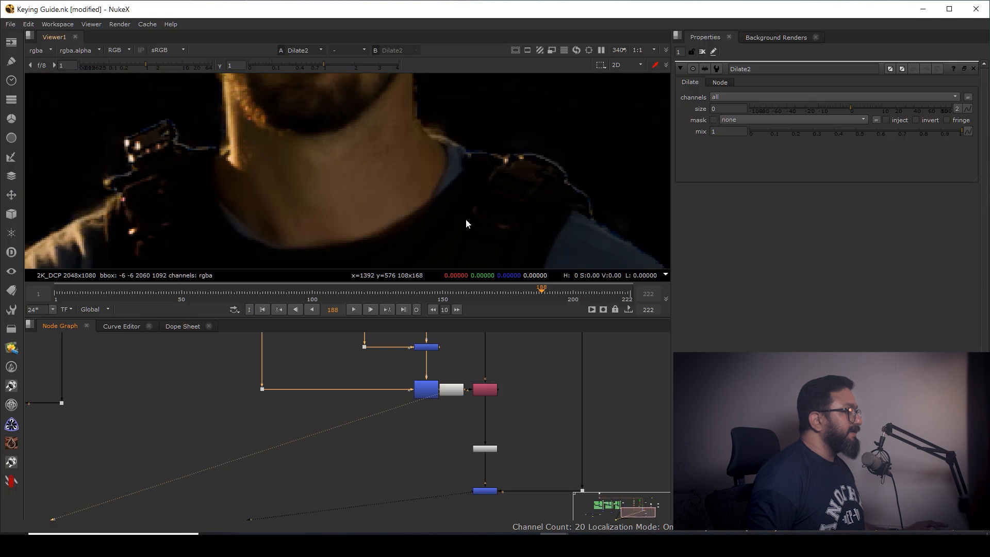
key(a)
drag(851, 107, 841, 107)
- View the Merge5 composite in colour and examine the eroded edges around the man's neck, shoulders and hair
middle_drag(473, 500, 473, 472)
click(481, 465)
key(1)
key(a)
middle_drag(551, 219, 446, 179)
scroll(446, 179, down, 1)
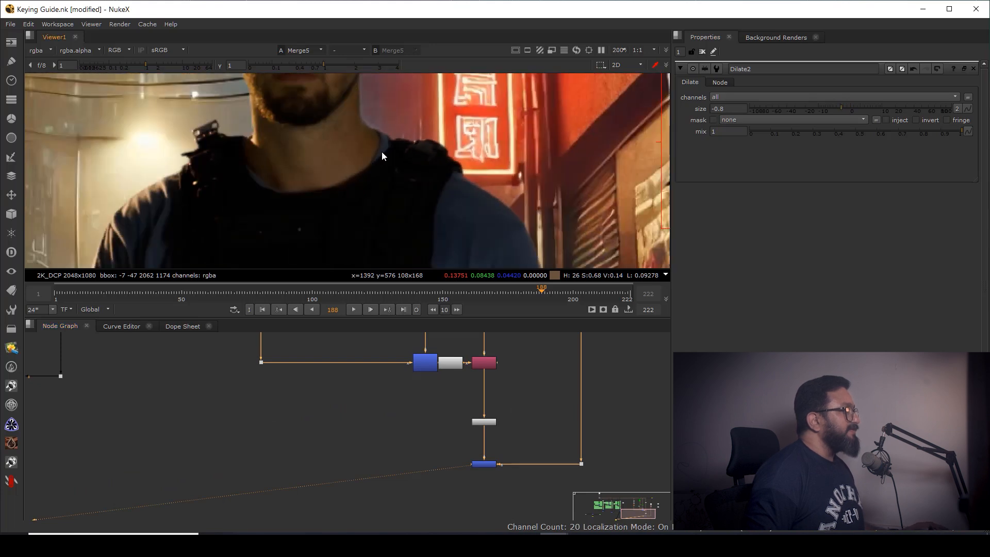
middle_drag(382, 151, 408, 209)
scroll(423, 239, up, 3)
middle_drag(452, 289, 468, 335)
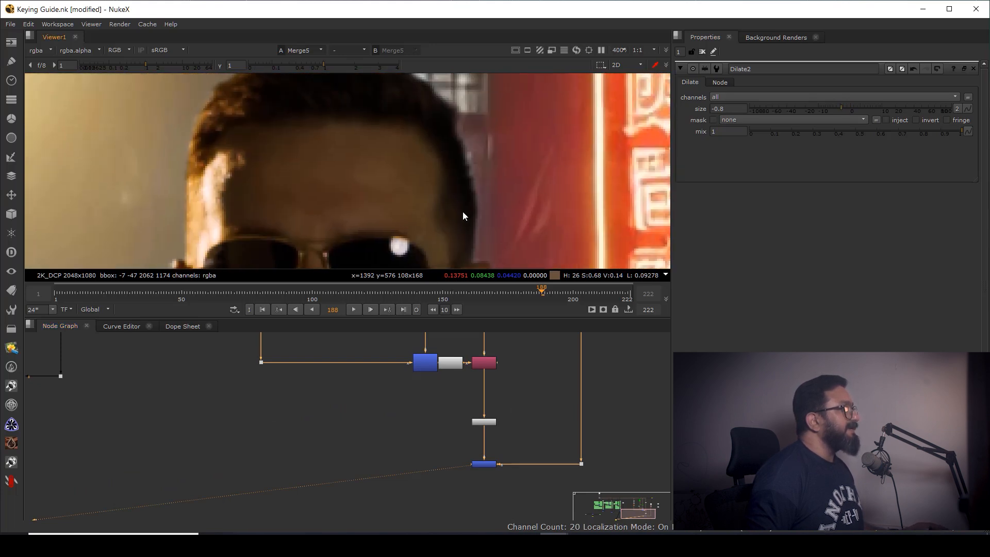
middle_drag(463, 211, 448, 181)
- Set the size of Dilate2 to -2 and check the edges around the man's face
drag(839, 107, 836, 108)
scroll(492, 171, down, 3)
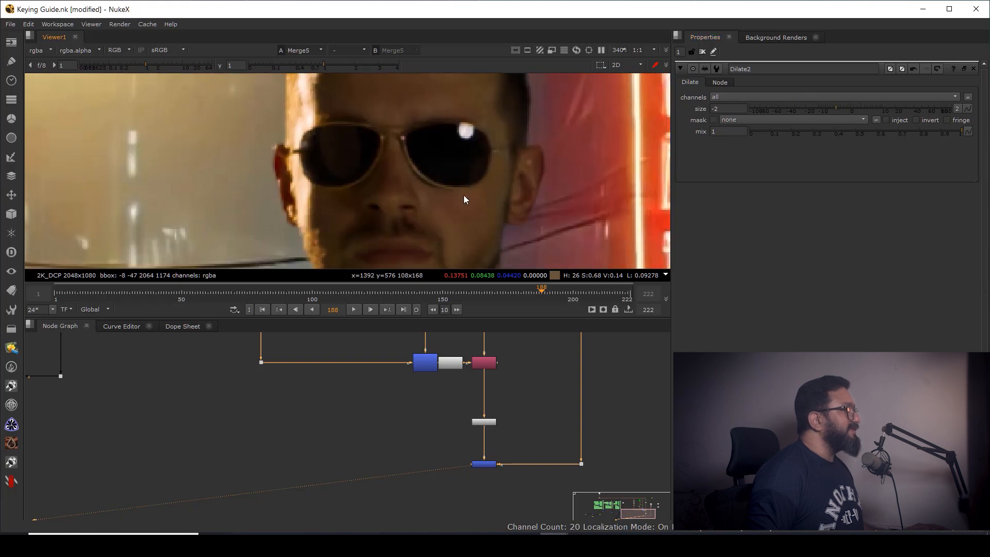
scroll(484, 403, up, 2)
scroll(462, 363, down, 2)
- Move Dilate2 below ChannelMerge1 and insert an EdgeBlur node between it and Copy4
drag(462, 357, 431, 384)
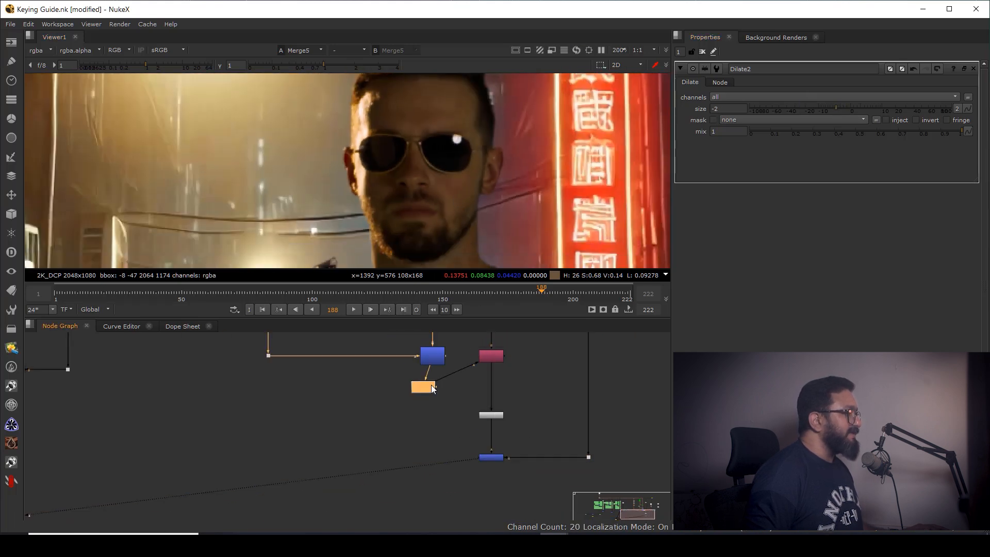
scroll(435, 382, down, 1)
click(428, 412)
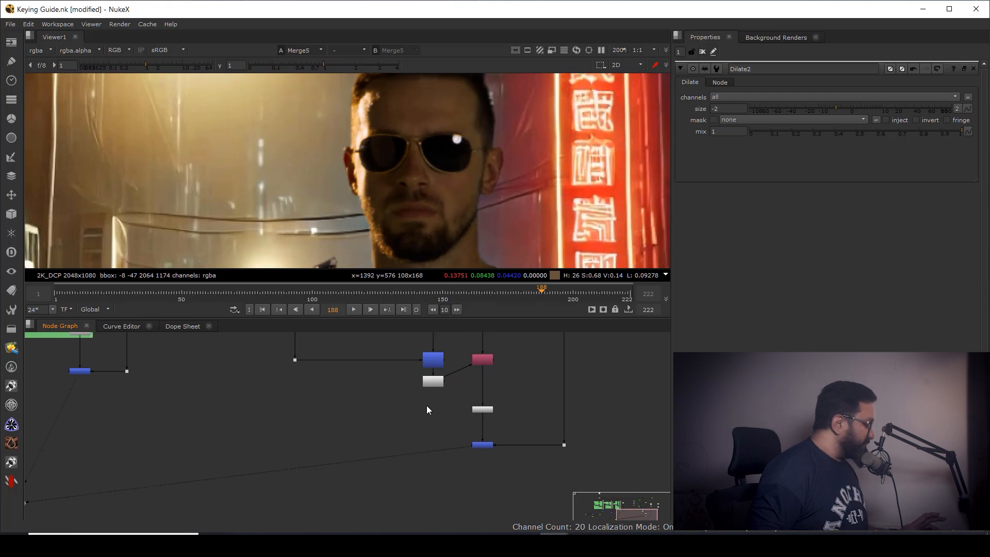
scroll(426, 411, up, 2)
drag(423, 413, 473, 366)
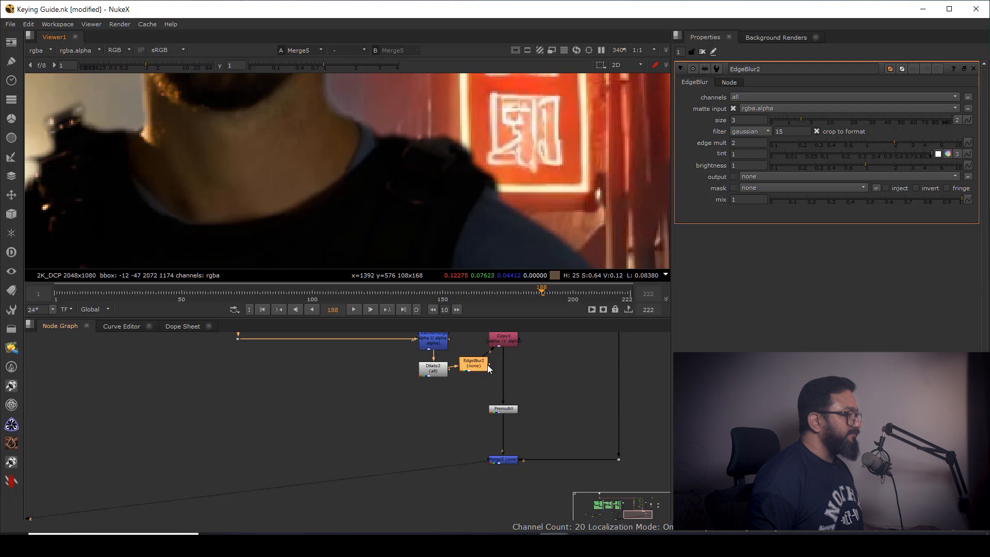
- Toggle Dilate2 and EdgeBlur2 off and on together to compare the edges around the man's neck and shoulder
drag(404, 399, 497, 355)
key(d)
scroll(431, 194, up, 3)
key(d)
key(d)
key(d)
key(d)
middle_drag(487, 198, 437, 89)
key(d)
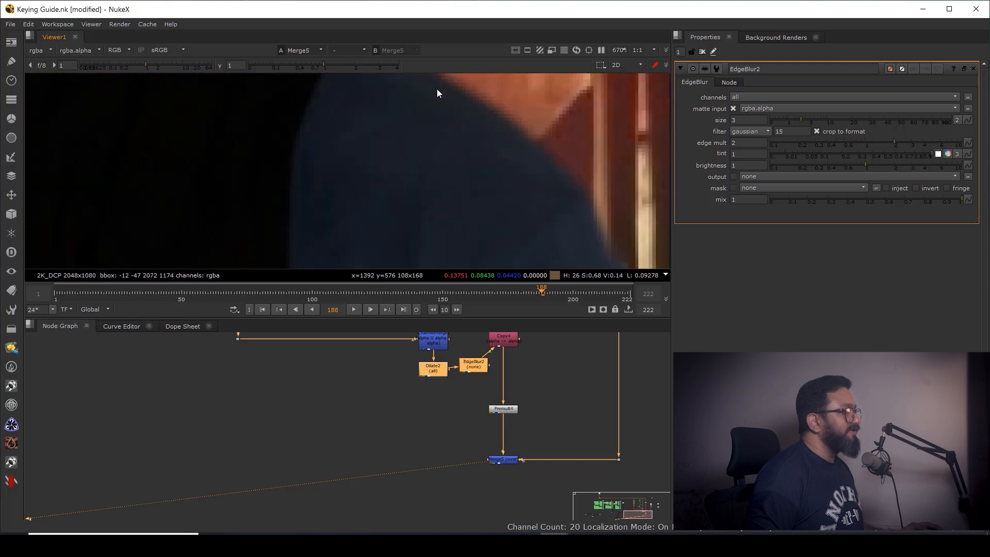
key(d)
key(d)
key(d)
- Delete the EdgeBlur2 and Dilate2 nodes between ChannelMerge1 and Copy4
click(468, 363)
key(Delete)
key(Delete)
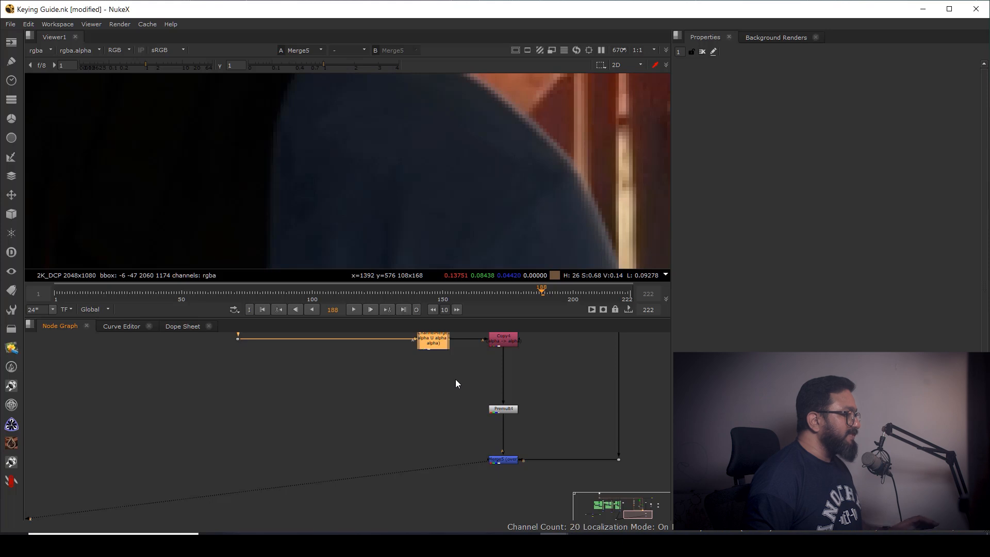
- Add an EdgeExtend node and insert it into the colour pipe directly above Copy4
scroll(456, 379, down, 2)
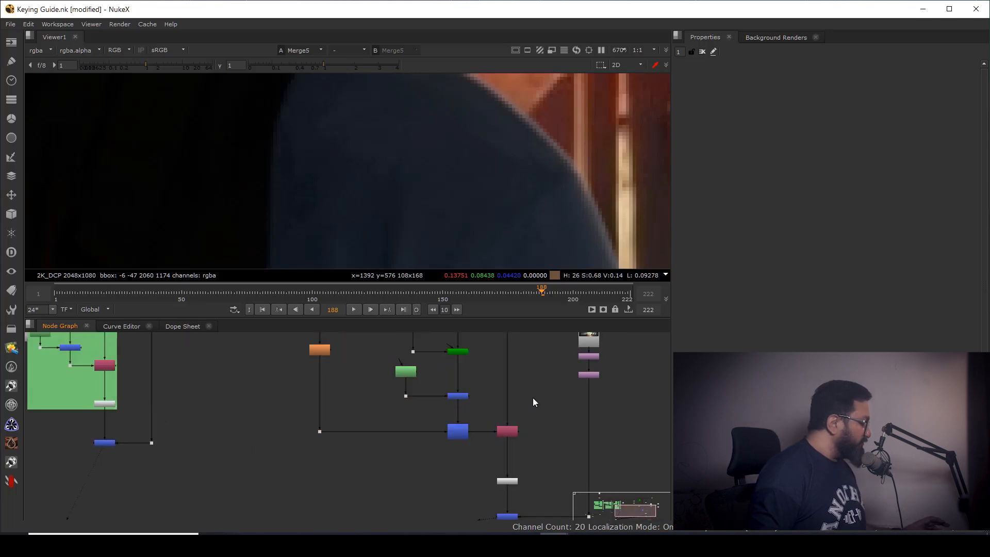
key(Tab)
text(edge)
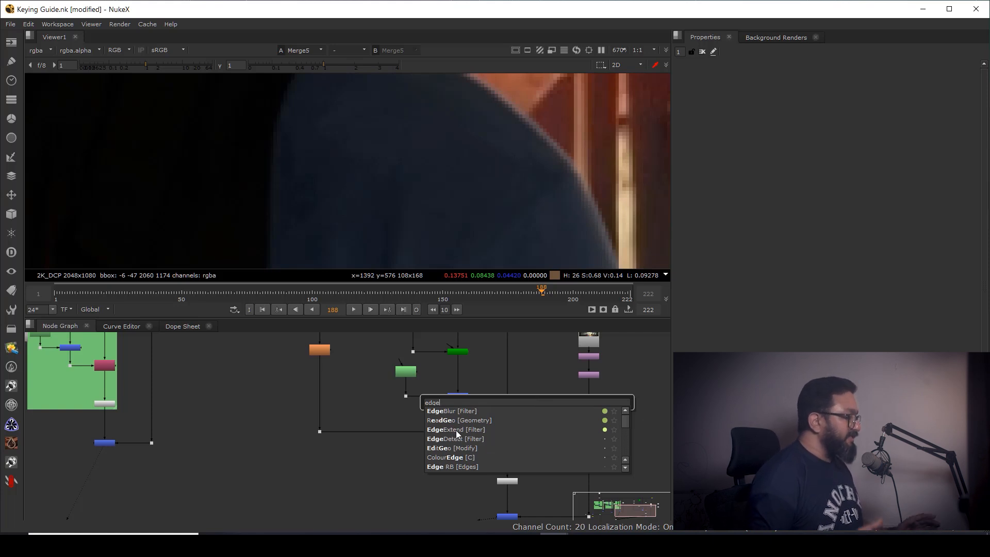
click(456, 430)
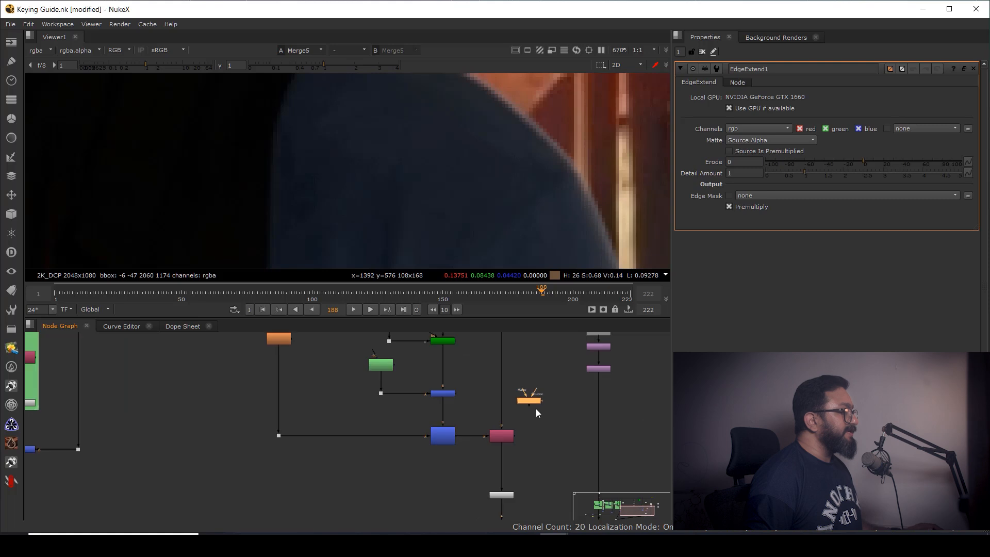
scroll(561, 463, up, 5)
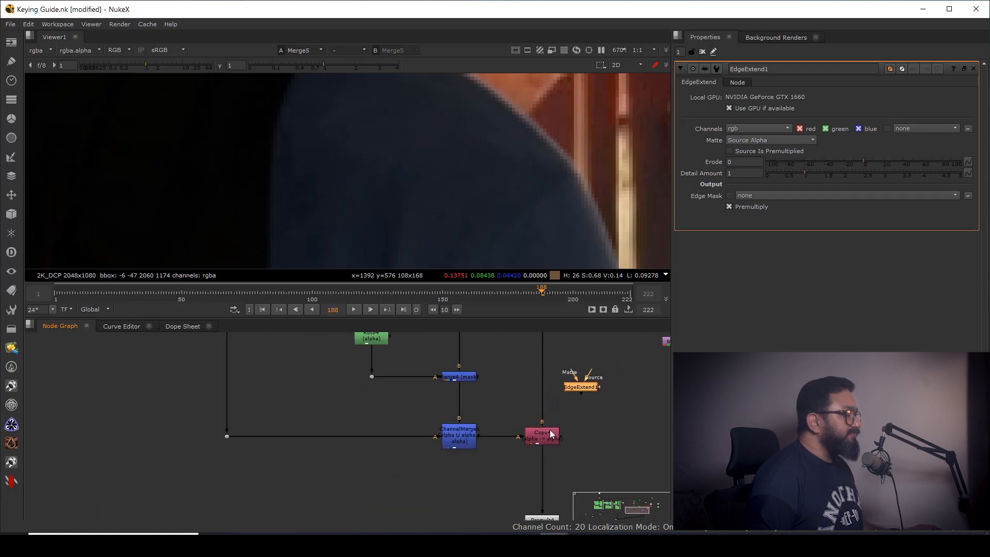
drag(574, 447, 505, 434)
scroll(503, 430, down, 5)
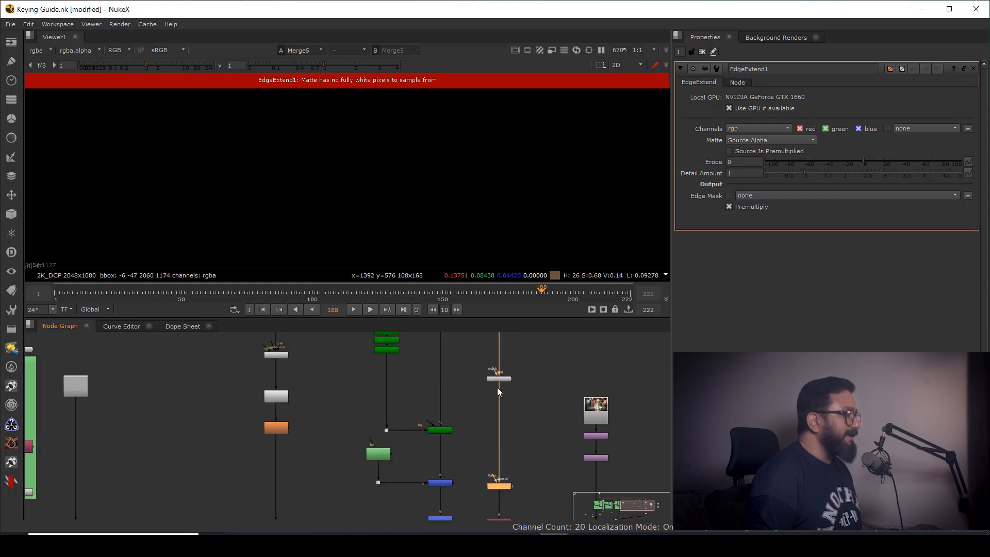
- Connect the Matte input of EdgeExtend1 to ChannelMerge1 and view the node's full output
scroll(509, 461, up, 5)
drag(520, 424, 452, 469)
key(1)
key(f)
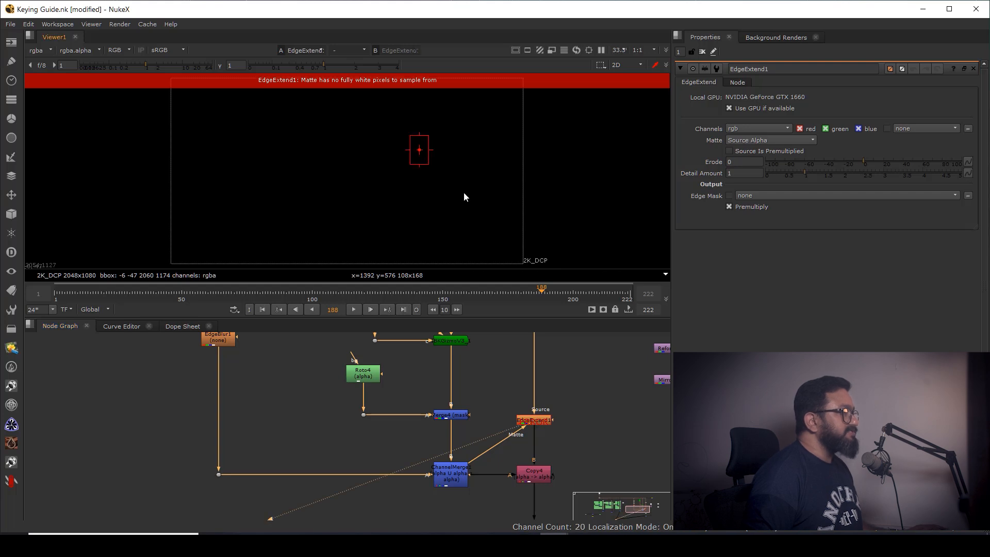
- Set the Matte option of EdgeExtend1 to Matte Alpha
middle_drag(416, 215, 455, 242)
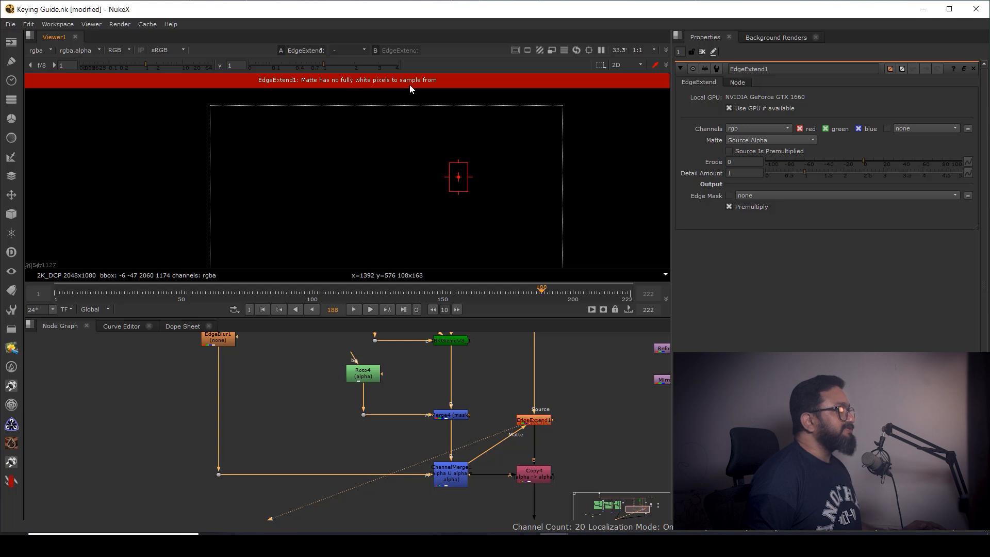
scroll(536, 422, up, 3)
click(527, 414)
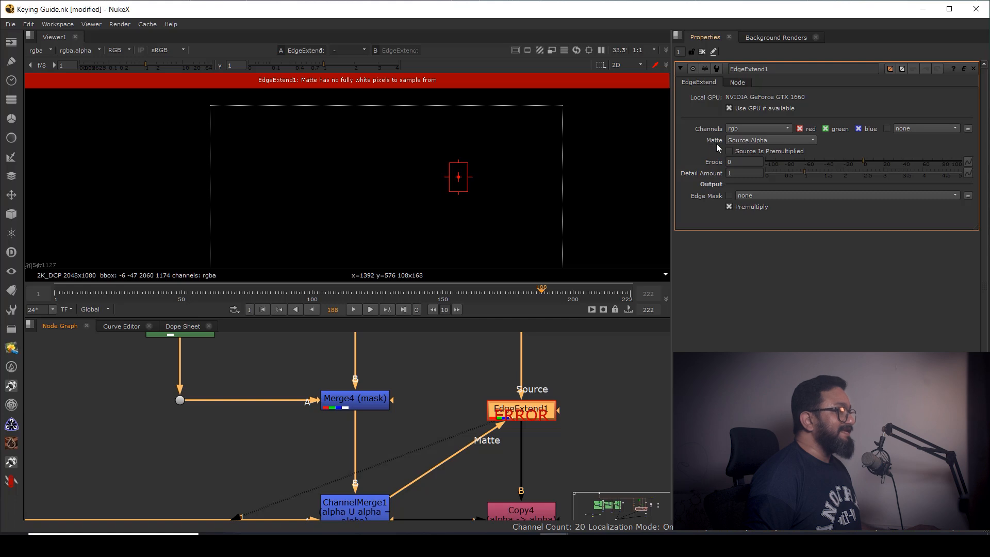
click(750, 142)
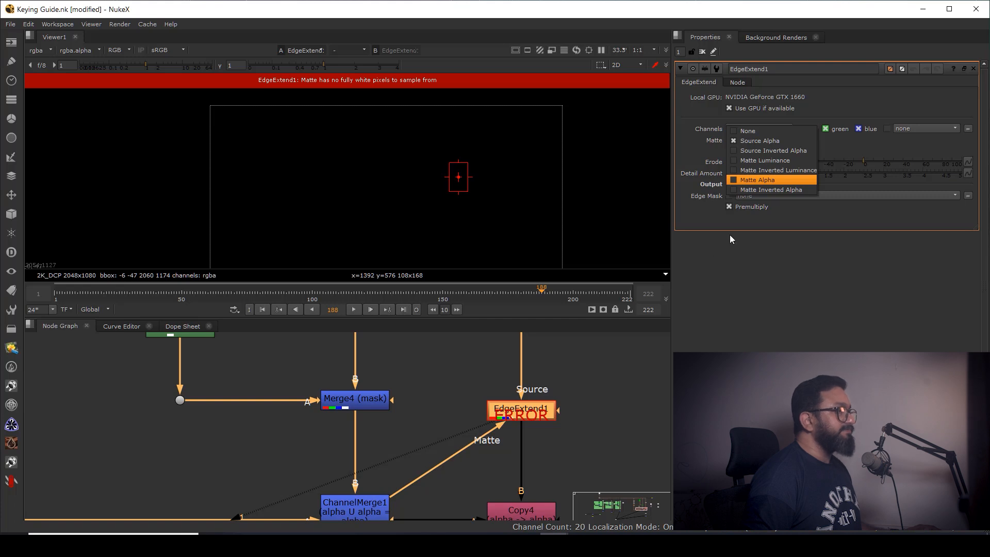
click(755, 181)
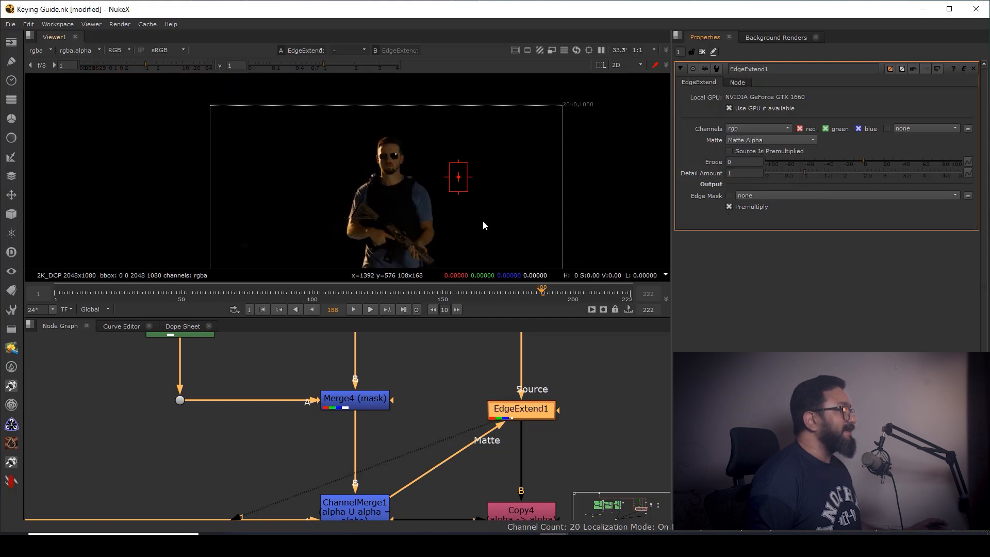
middle_drag(441, 173, 453, 178)
- View the Merge5 composite and examine the man's edges over the alley background
scroll(542, 454, down, 4)
middle_drag(543, 516, 536, 337)
drag(554, 418, 409, 493)
key(1)
scroll(491, 173, up, 8)
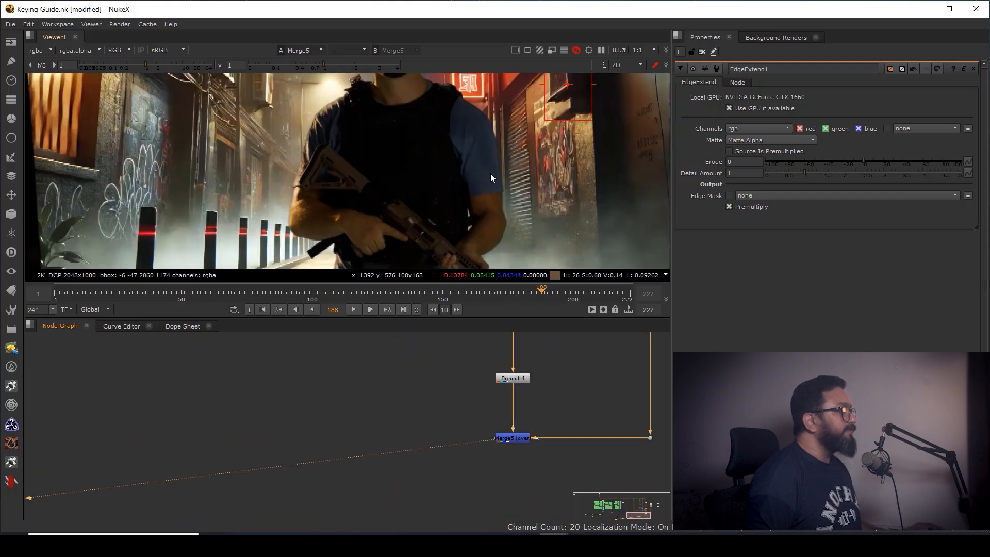
scroll(408, 144, up, 4)
middle_drag(377, 93, 424, 240)
middle_drag(517, 356, 528, 439)
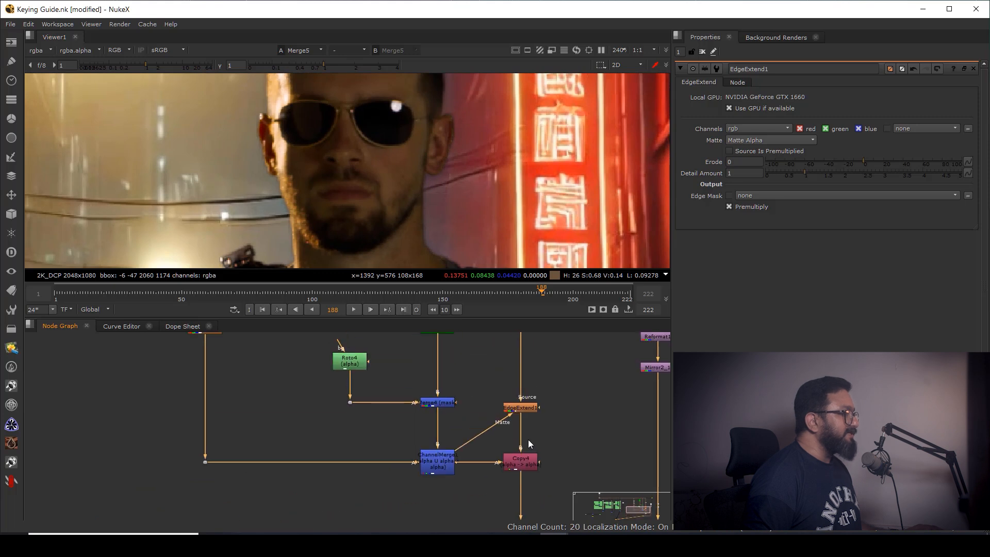
- Toggle EdgeExtend1 off and on to compare the edges around the man's neck and vest strap, leaving it enabled
click(522, 409)
key(d)
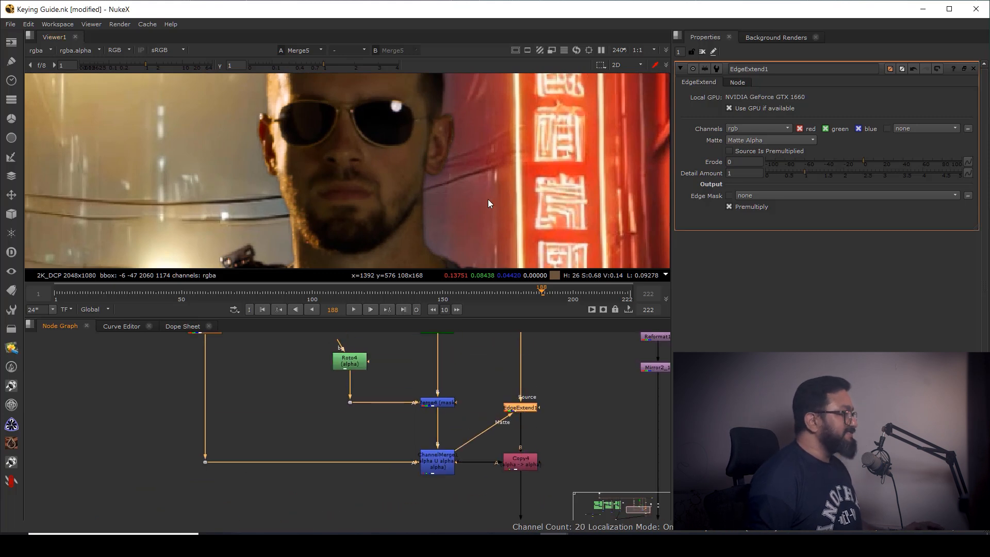
scroll(456, 168, up, 3)
key(d)
scroll(435, 189, up, 5)
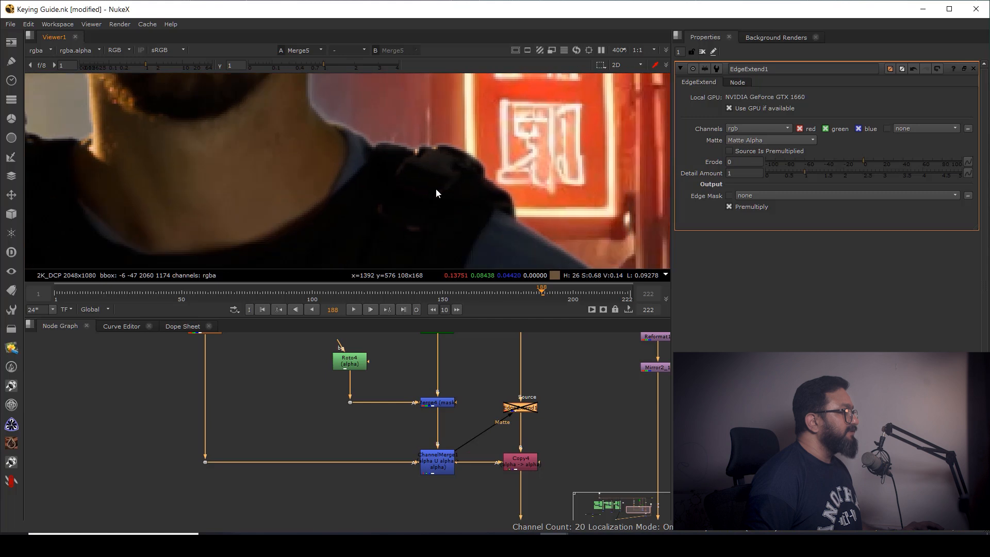
scroll(447, 192, up, 1)
key(d)
key(d)
key(d)
key(d)
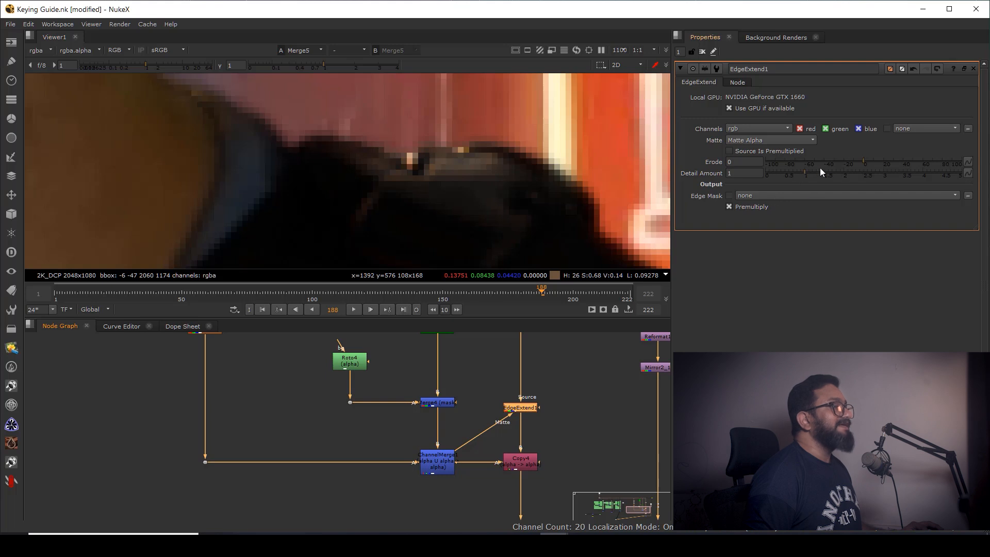
- Set EdgeExtend1's Detail Amount to 1.78 and its Erode to -3
drag(804, 173, 836, 184)
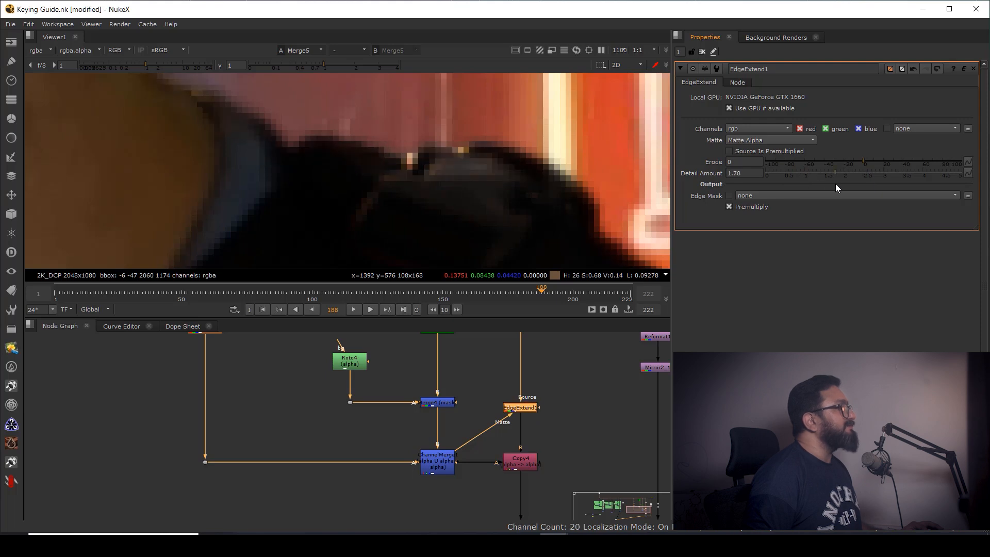
drag(863, 161, 861, 162)
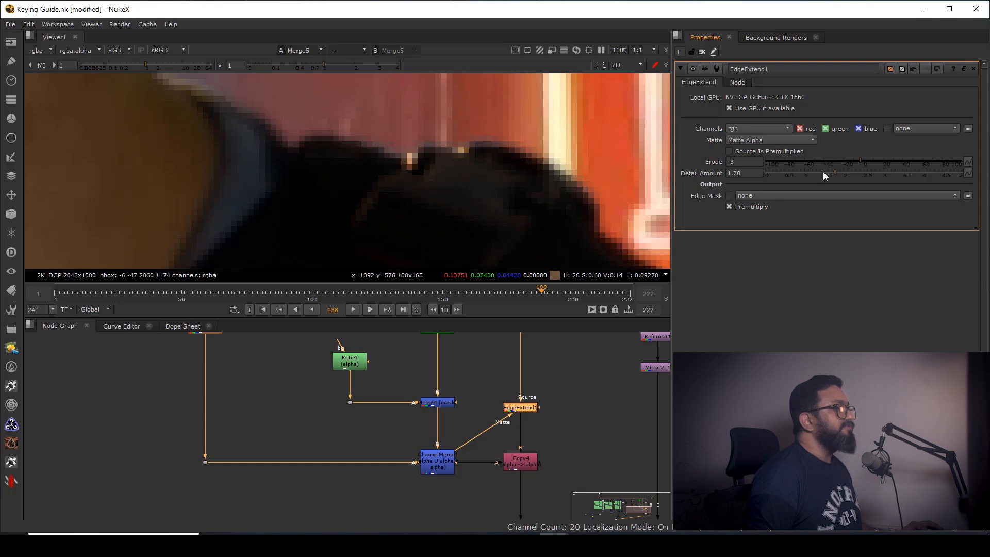
- Examine the extended edges around the man's hair, face and shoulders in the composite
scroll(418, 174, down, 8)
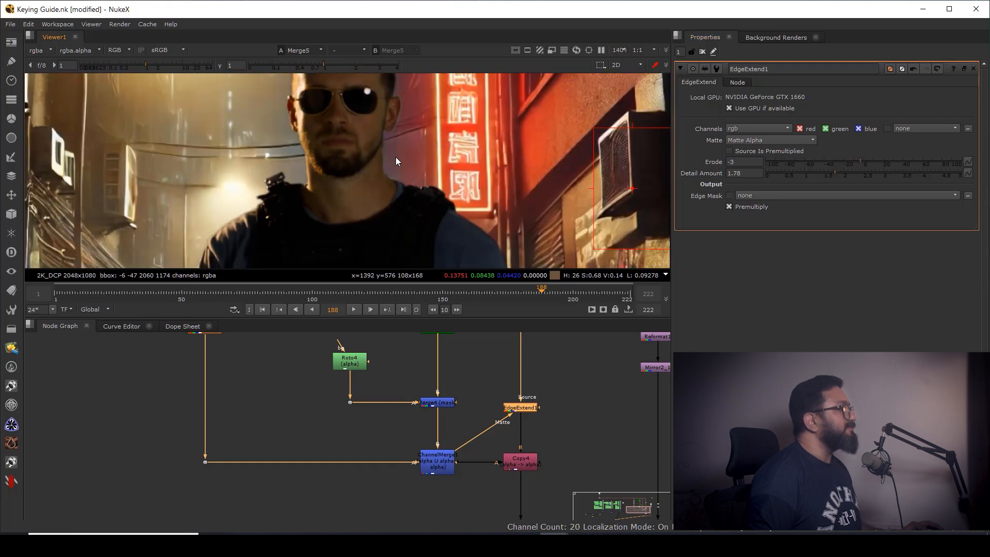
scroll(403, 158, up, 4)
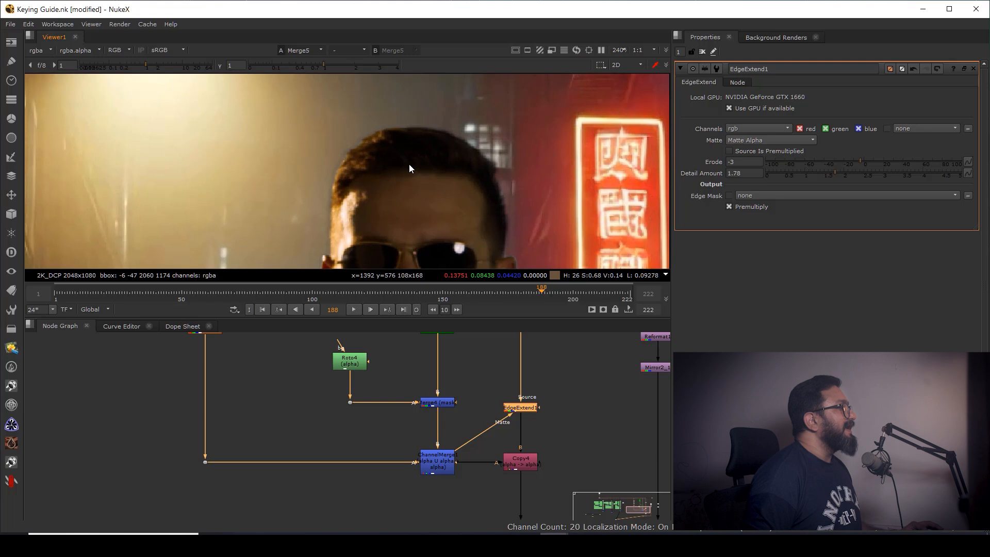
scroll(440, 178, up, 2)
middle_drag(445, 173, 462, 31)
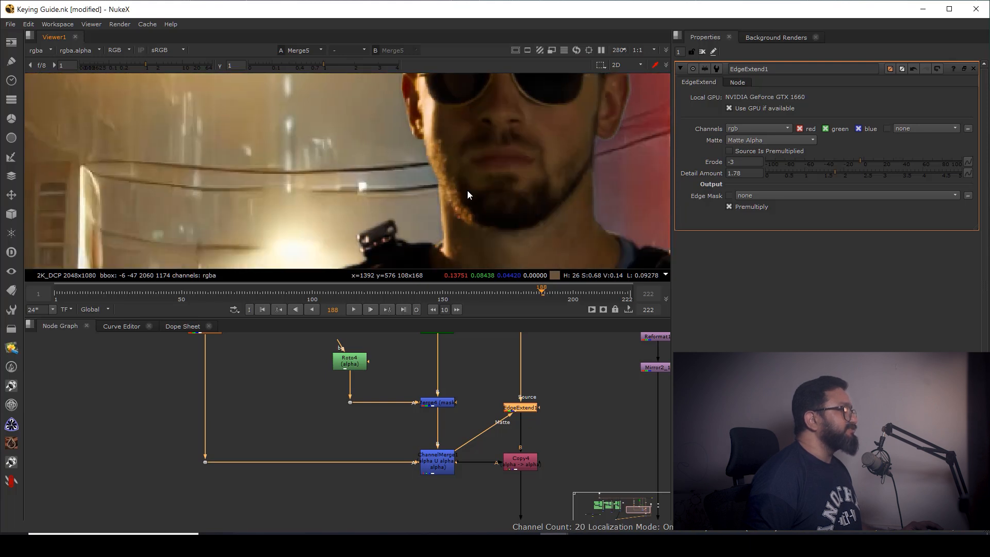
scroll(467, 188, down, 4)
scroll(462, 132, up, 6)
scroll(463, 135, up, 2)
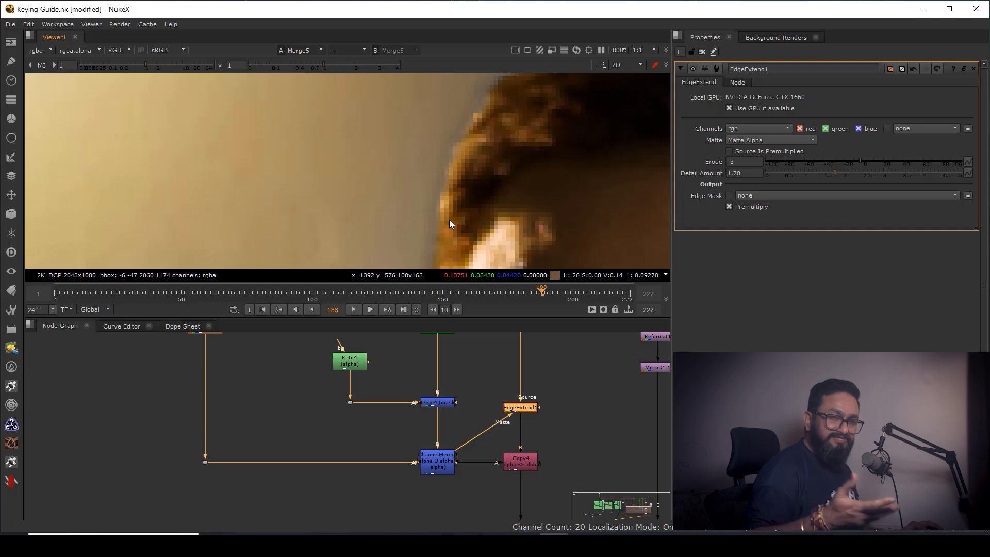
scroll(538, 198, down, 3)
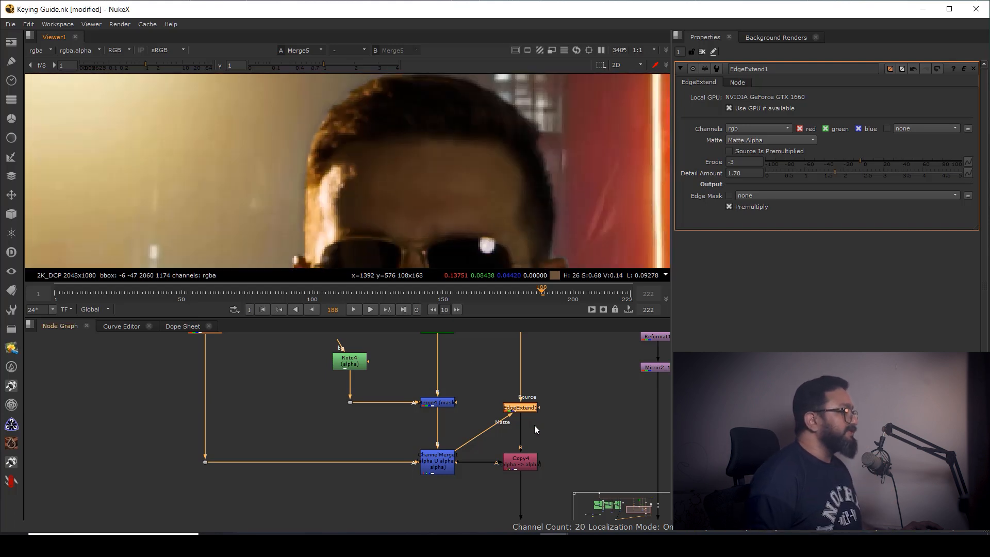
- Toggle EdgeExtend1 off and on to compare the edges from the man's head down to his shoulders
key(d)
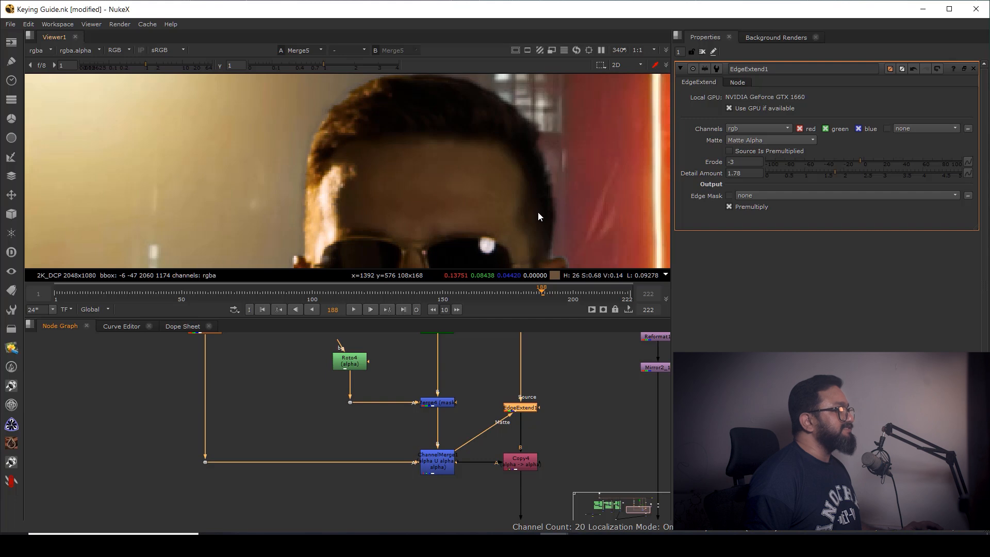
middle_drag(538, 212, 484, 120)
key(d)
key(d)
middle_drag(512, 227, 527, 118)
key(d)
key(d)
middle_drag(539, 253, 528, 142)
key(d)
key(d)
- Toggle EdgeExtend1 off and on to compare the edges along the man's sleeve and arm
middle_drag(551, 201, 399, 121)
key(d)
middle_drag(464, 230, 411, 124)
scroll(411, 124, down, 3)
middle_drag(454, 191, 535, 78)
key(d)
key(d)
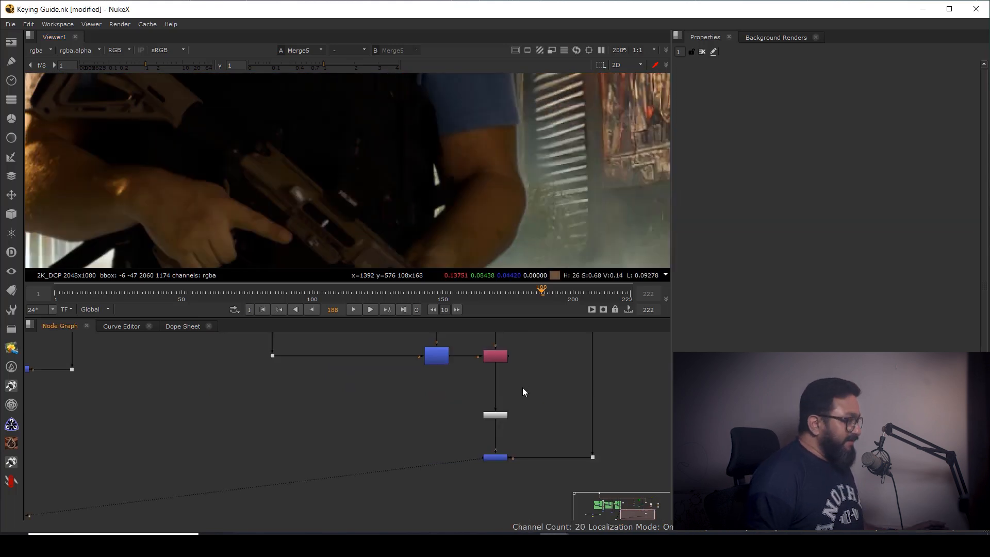
- Insert a KillOutline node between Copy4 and Premult4
middle_drag(523, 388, 611, 366)
key(Tab)
text(kil)
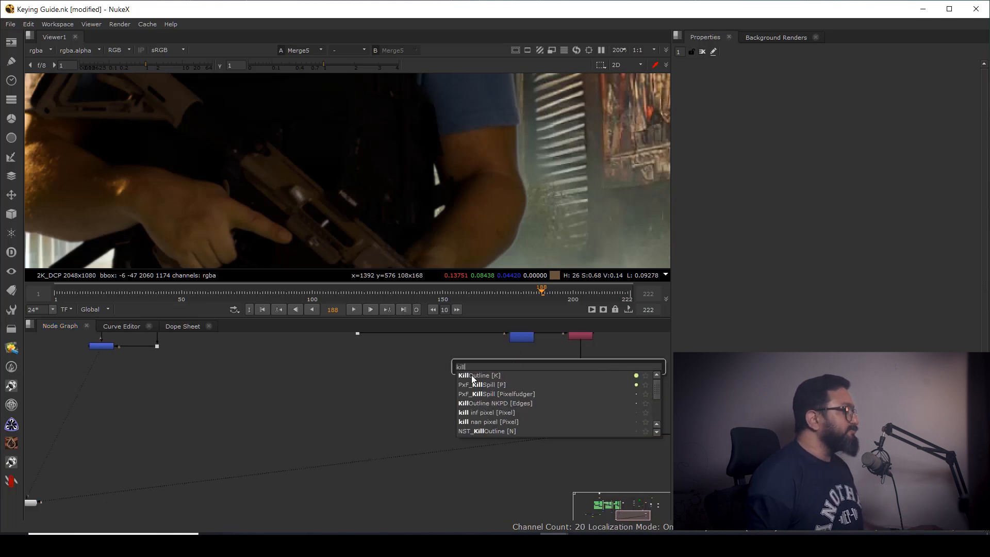
key(Return)
scroll(575, 420, up, 4)
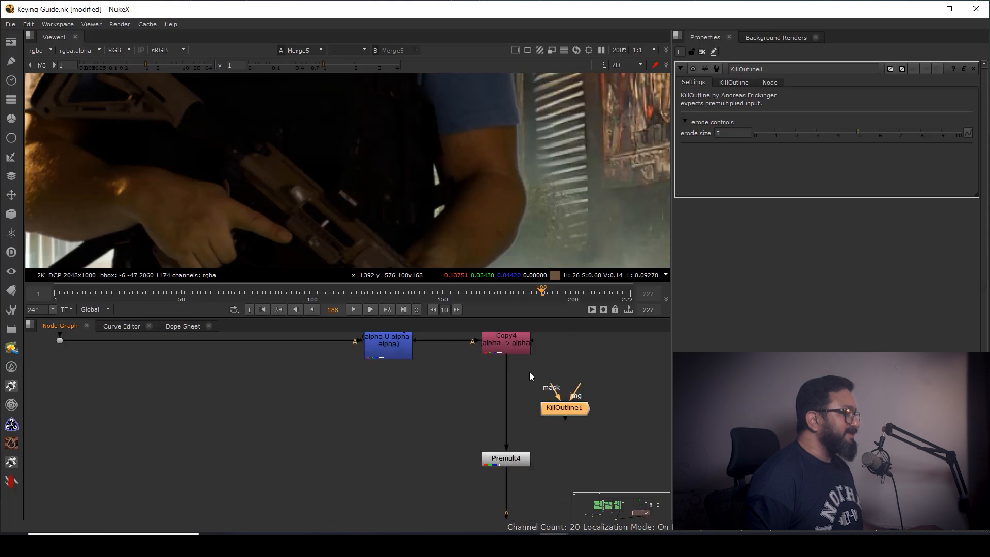
drag(572, 413, 510, 411)
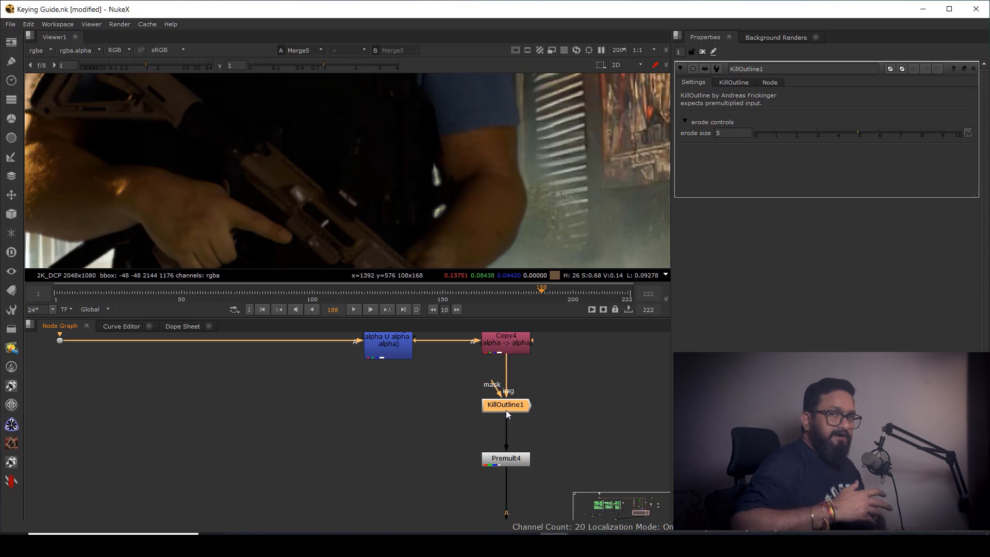
- Examine the KillOutline1 edges around the man's head, face and shoulder in the composite
scroll(552, 248, down, 3)
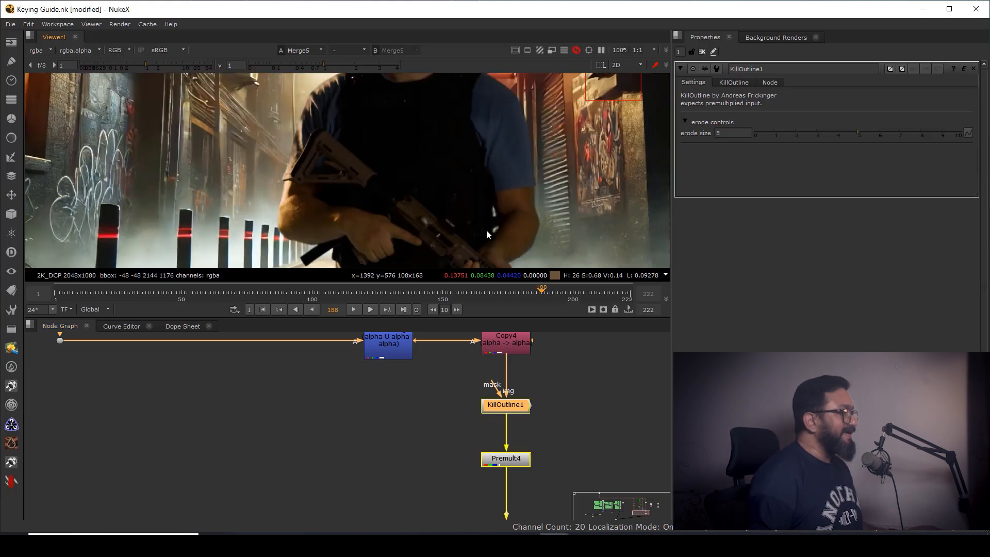
middle_drag(496, 130, 503, 211)
scroll(474, 175, up, 3)
scroll(475, 174, up, 2)
scroll(516, 221, down, 3)
scroll(516, 221, up, 1)
middle_drag(469, 155, 500, 202)
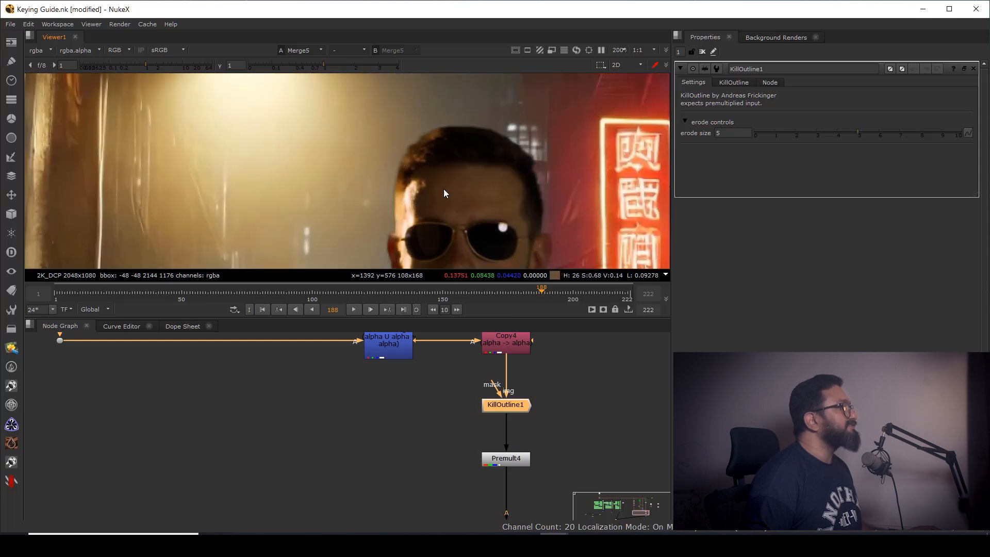
middle_drag(443, 191, 516, 98)
middle_drag(464, 214, 495, 80)
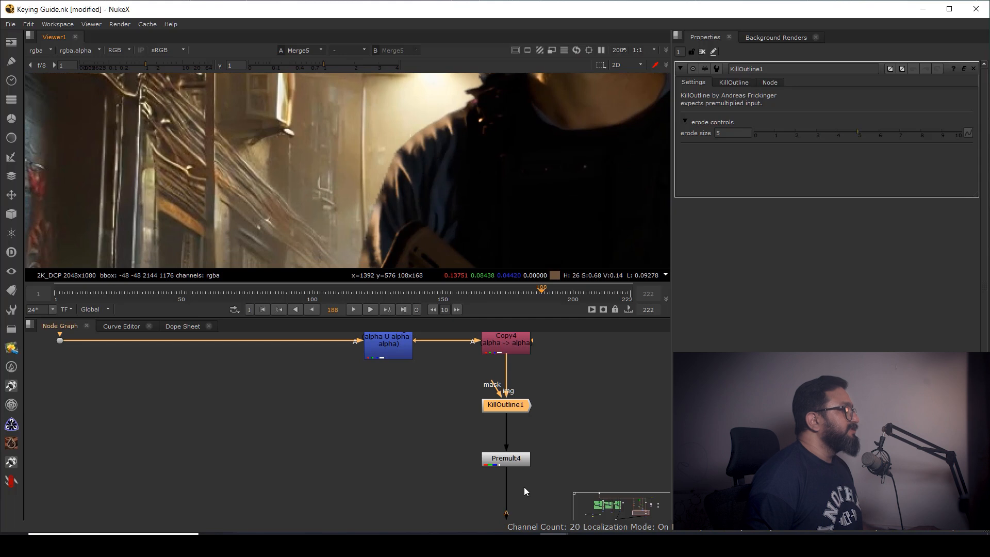
- Toggle KillOutline1 off and on repeatedly to compare the edge along the man's shoulder and sleeve
key(d)
key(d)
key(d)
middle_drag(447, 219, 531, 128)
scroll(438, 173, up, 3)
key(d)
key(d)
key(d)
key(d)
key(d)
key(d)
key(d)
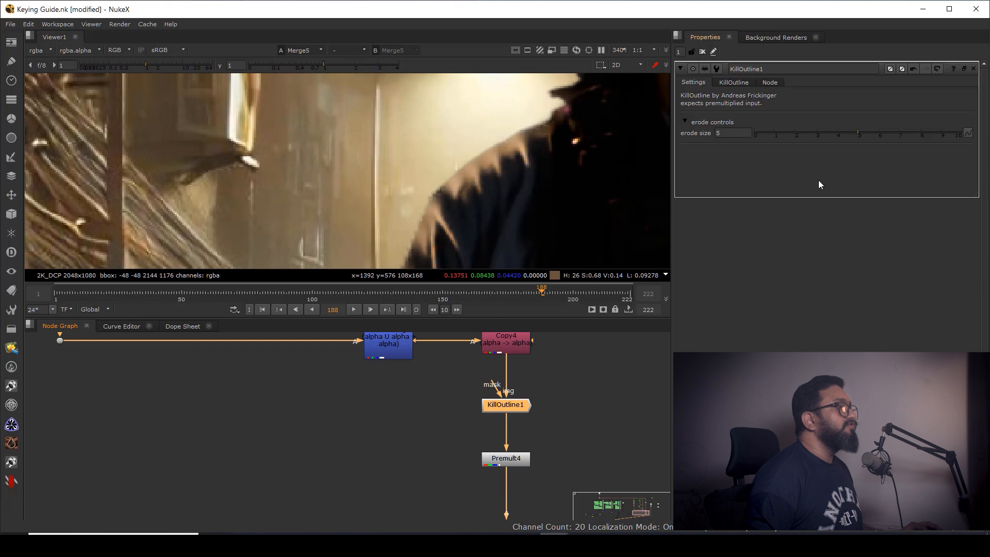
- Set KillOutline1's erode size to 0.75 and check the edges down the man's sleeve and arm
drag(856, 135, 770, 141)
scroll(435, 168, down, 3)
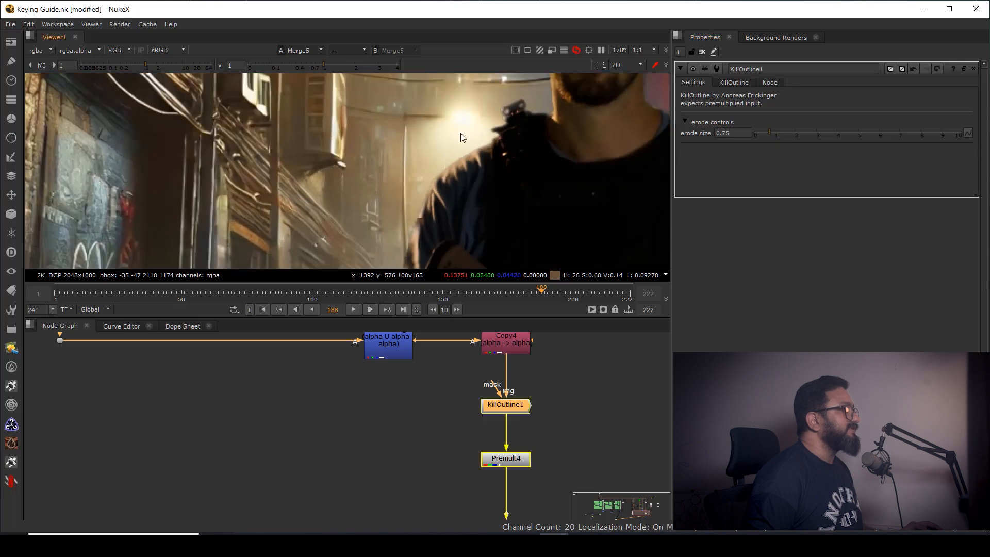
middle_drag(443, 247, 449, 159)
middle_drag(465, 209, 463, 157)
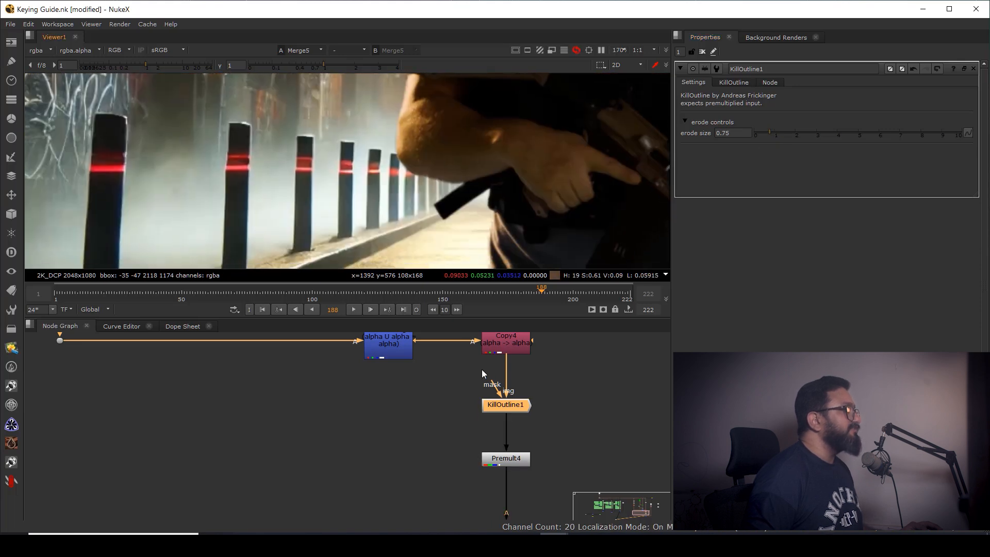
- Examine the edges around the man's hair and head with the reduced KillOutline1 erode size
scroll(488, 380, up, 2)
drag(493, 389, 392, 400)
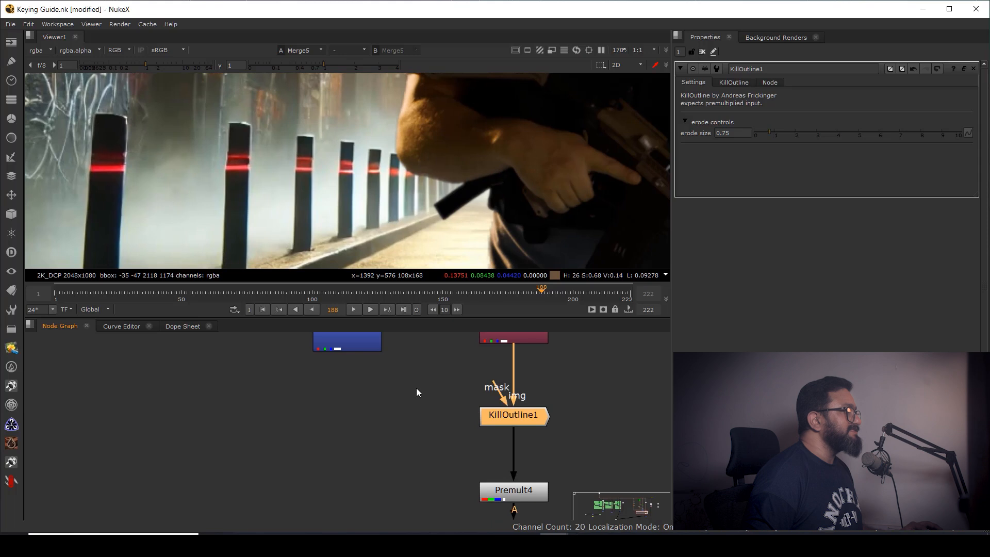
scroll(484, 159, down, 5)
middle_drag(485, 165, 481, 244)
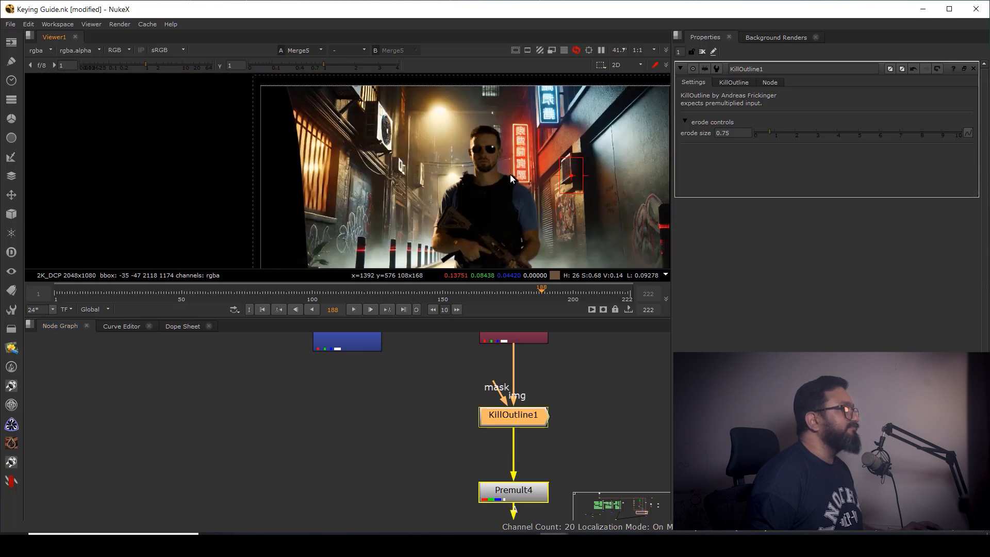
scroll(509, 174, up, 5)
middle_drag(510, 174, 509, 196)
scroll(511, 204, down, 4)
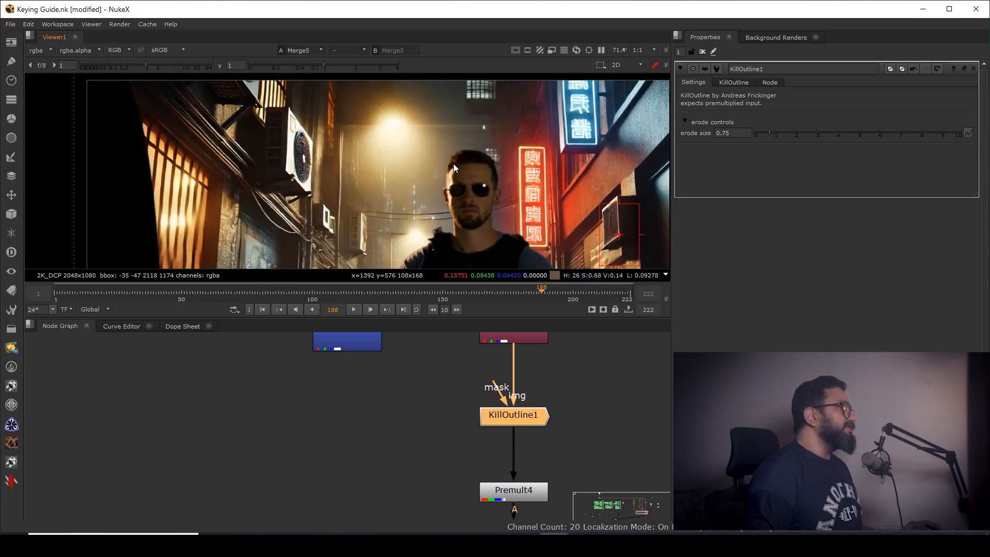
scroll(454, 160, up, 6)
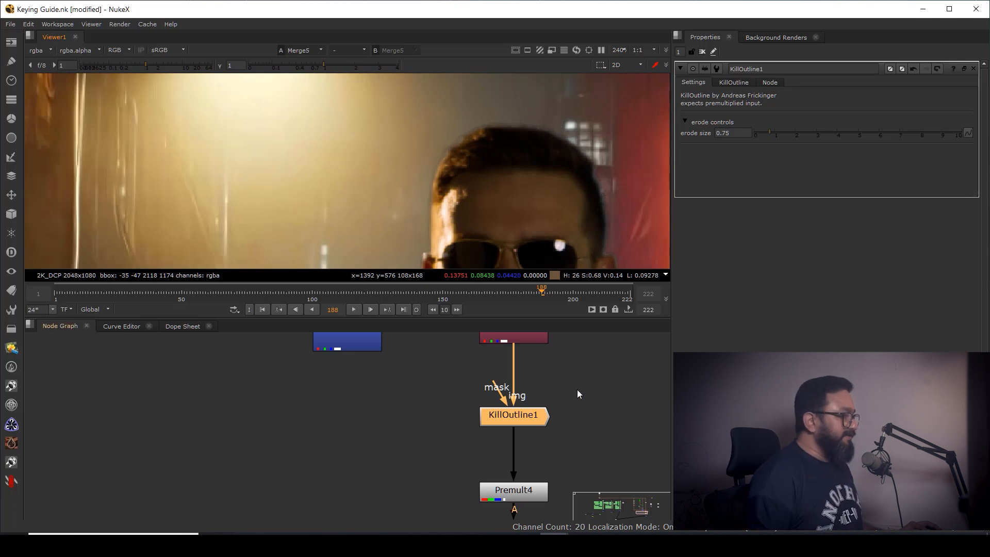
- Replace the KillOutline node with a Colour_Smear node between Copy4 and Premult4
key(Delete)
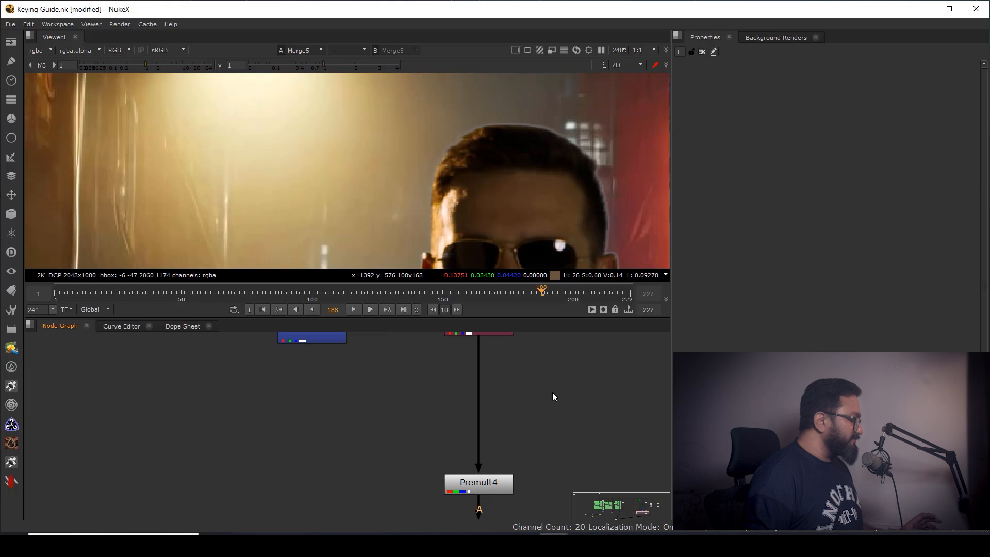
key(Tab)
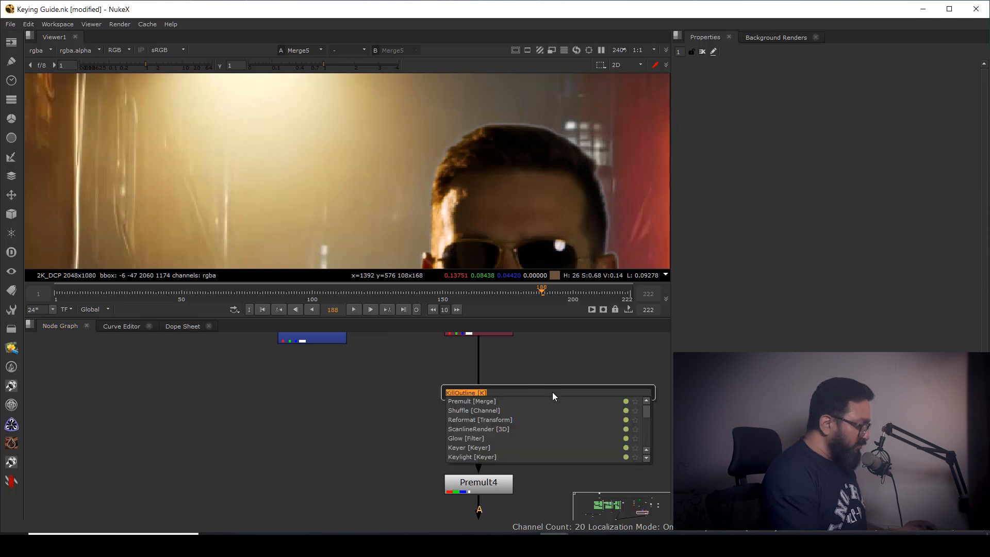
text(colou)
click(487, 410)
click(558, 411)
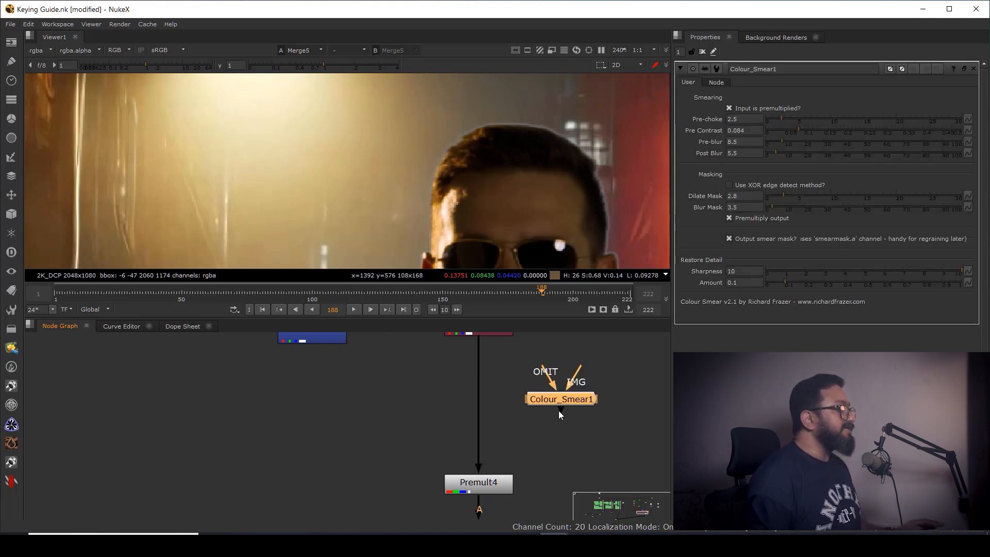
drag(566, 400, 481, 407)
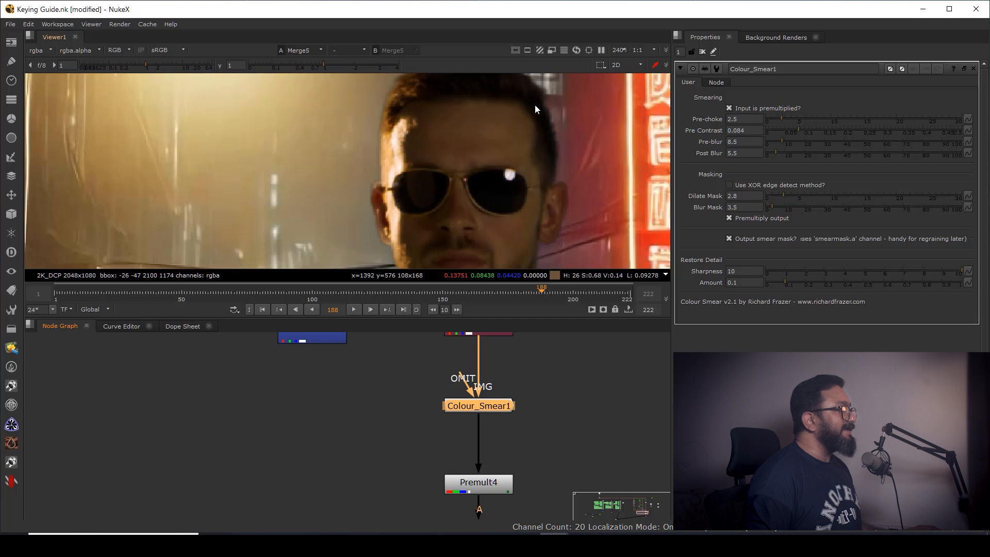
- Examine the smeared edges around the man's hair, face and upper body in the composite
middle_drag(534, 105, 534, 181)
middle_drag(419, 191, 439, 91)
scroll(412, 180, down, 3)
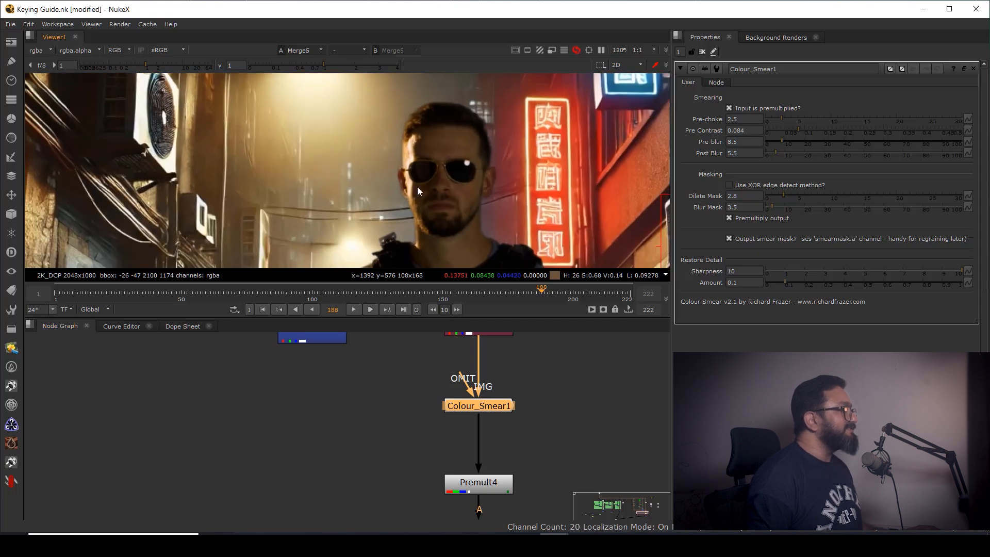
middle_drag(417, 186, 422, 130)
middle_drag(476, 163, 415, 82)
- Toggle Colour_Smear1 off and on to compare the edge along the man's shoulder up close
scroll(369, 152, up, 5)
middle_drag(268, 138, 513, 128)
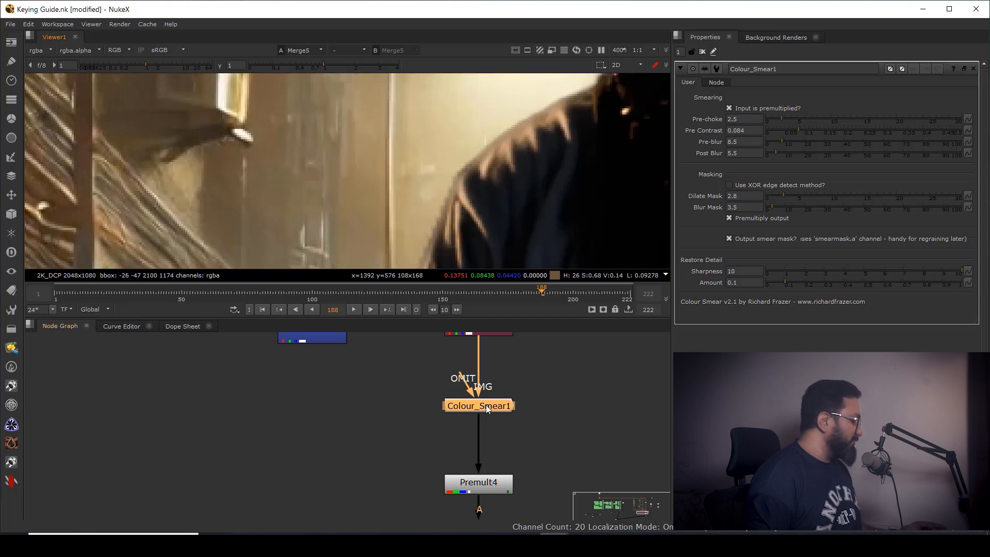
scroll(495, 156, up, 3)
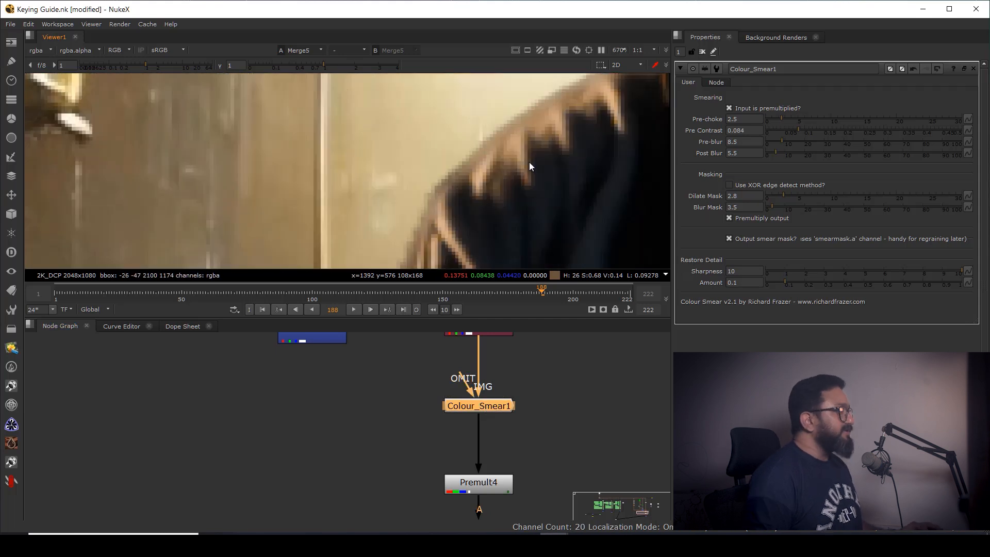
key(d)
key(d)
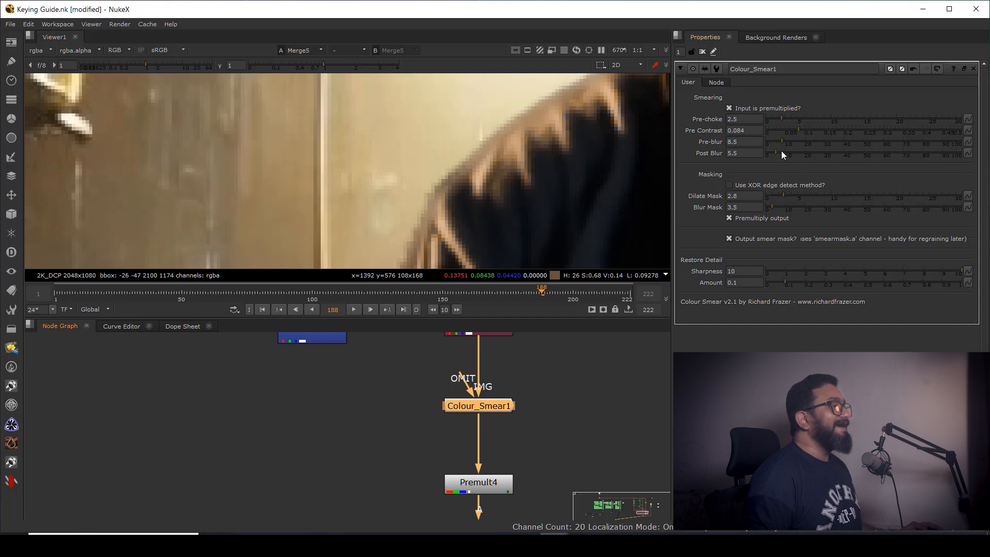
- Set Colour_Smear1's Pre-blur to 2.5 and Post Blur to 0.5, and frame the whole composite
mouse_move(782, 140)
mouse_down()
mouse_move(763, 141)
mouse_move(772, 142)
mouse_move(767, 152)
mouse_up()
key(f)
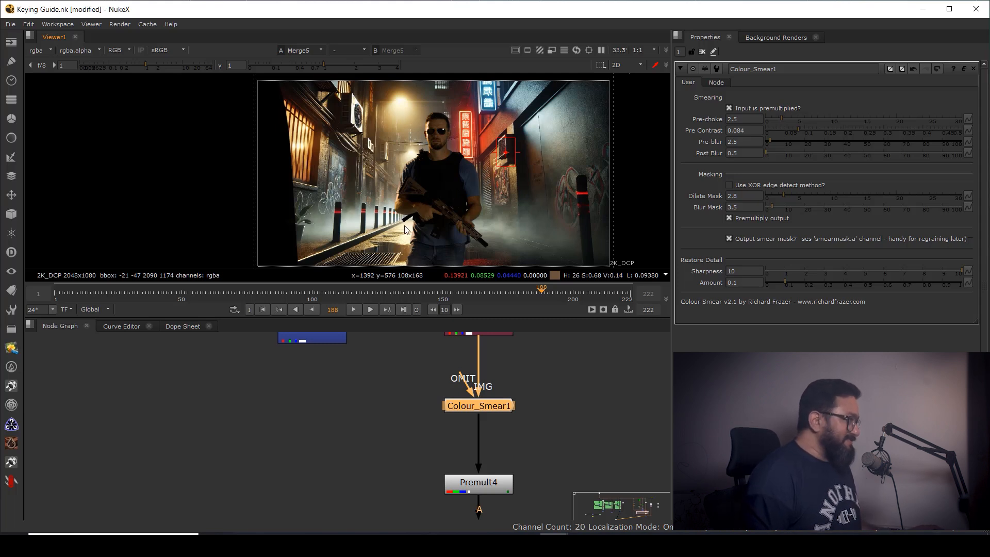
middle_drag(405, 226, 481, 243)
- View the despill node's output above Copy4, switching between its alpha and colour
scroll(469, 421, down, 6)
middle_drag(445, 409, 466, 474)
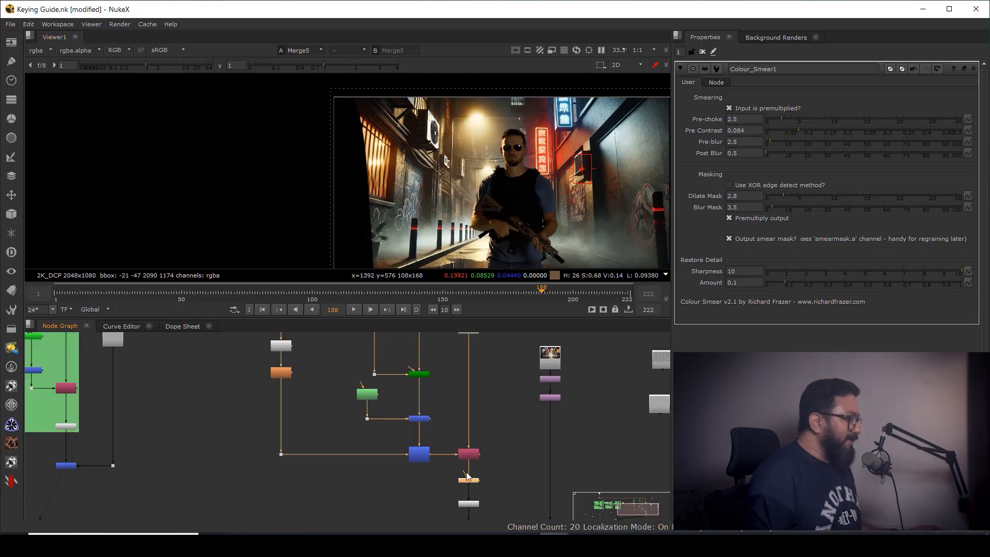
mouse_move(471, 349)
middle_down()
mouse_move(462, 415)
mouse_move(462, 353)
middle_up()
click(466, 387)
key(1)
key(a)
key(a)
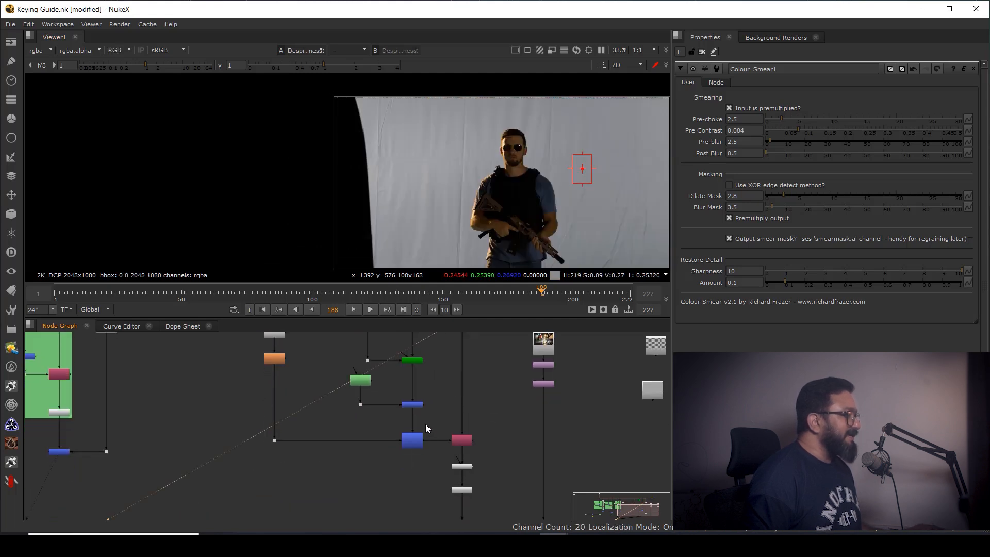
- Check the alpha of Merge4 and of the EdgeBlur1 branch feeding the ChannelMerge node
scroll(461, 477, up, 2)
click(445, 441)
key(1)
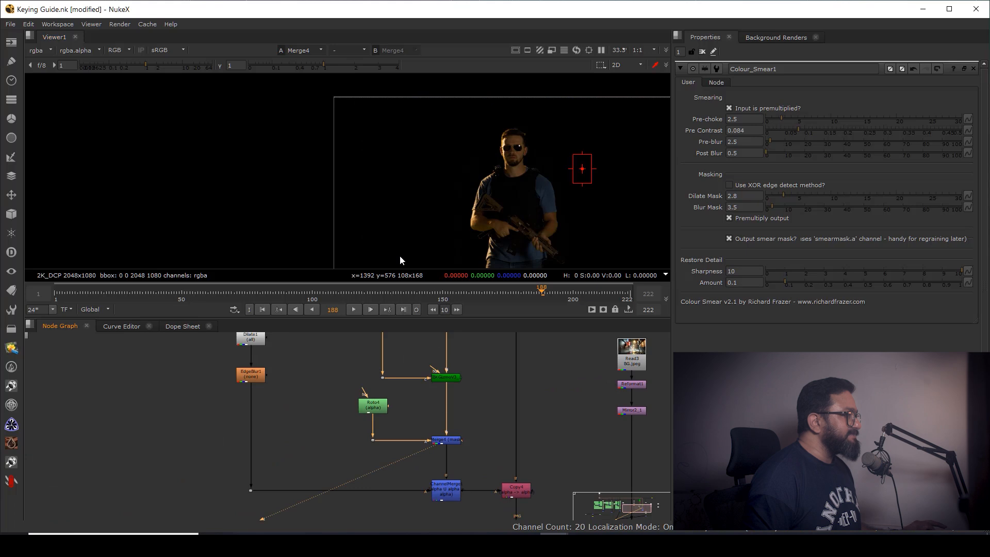
key(a)
middle_drag(428, 441, 451, 397)
drag(319, 404, 238, 469)
key(1)
key(a)
key(a)
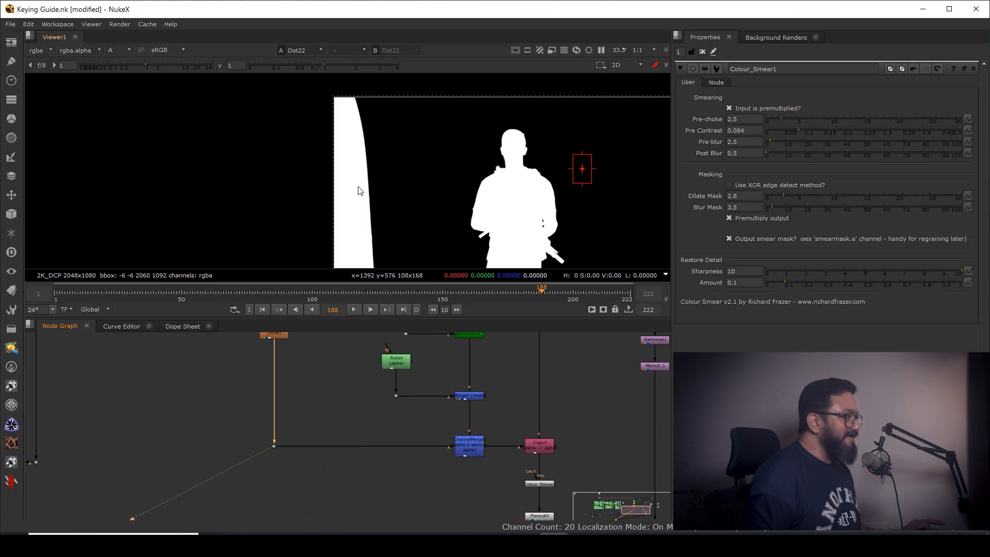
- Move the Merge4 mask node with its Roto4 input below the ChannelMerge node so the roto masks the combined alpha
middle_drag(462, 425, 461, 438)
drag(469, 422, 465, 489)
drag(468, 453, 468, 454)
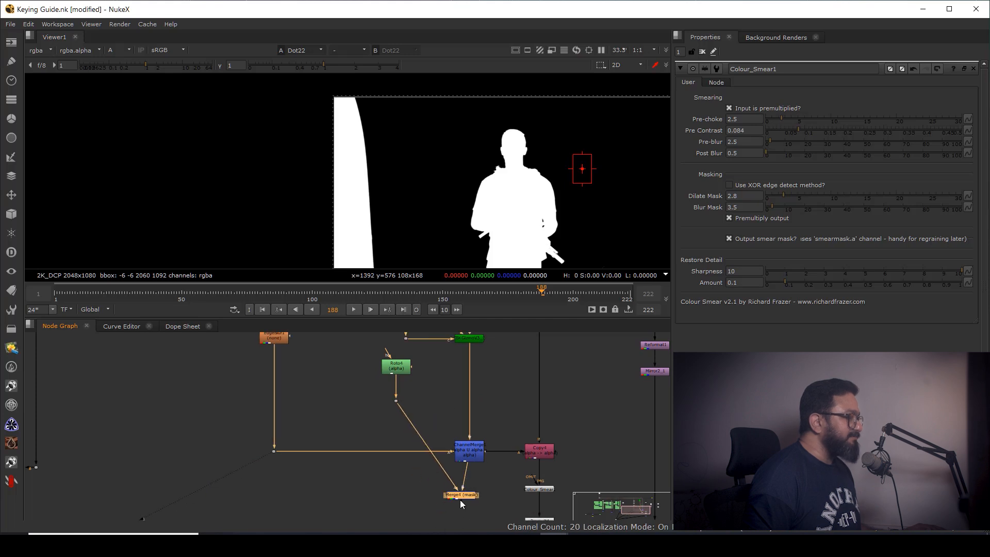
drag(460, 496, 462, 493)
drag(350, 347, 409, 411)
drag(401, 370, 362, 464)
- Route the masked Merge4 result into Copy4 and tidy the layout of the rewired matte nodes
middle_drag(471, 489, 439, 467)
drag(465, 431, 436, 475)
scroll(442, 459, down, 3)
drag(281, 415, 461, 482)
drag(438, 444, 438, 419)
middle_drag(486, 479, 482, 448)
drag(507, 467, 446, 496)
- View Merge5's final composite over the alley and inspect the man and frame edges in a full-size viewer
key(1)
key(a)
drag(304, 128, 384, 264)
scroll(457, 205, down, 2)
drag(357, 112, 424, 261)
middle_drag(522, 229, 469, 179)
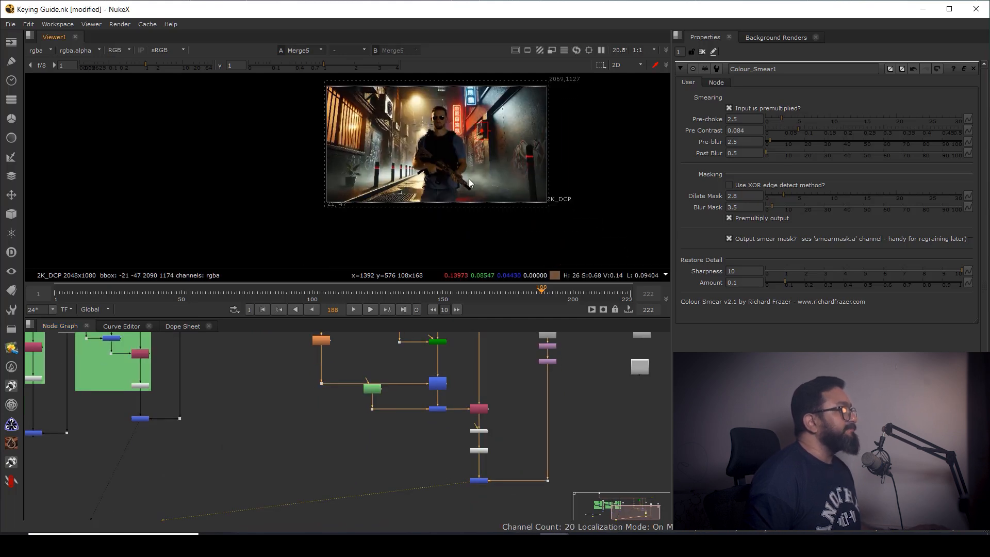
key(space)
middle_drag(508, 349, 569, 330)
scroll(518, 299, up, 4)
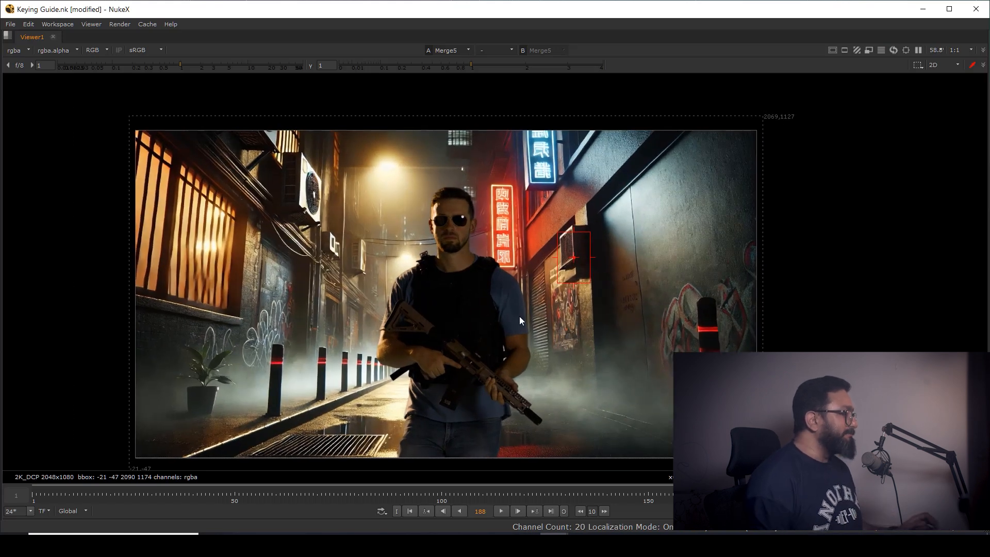
mouse_move(500, 279)
middle_down()
mouse_move(472, 259)
mouse_move(497, 291)
middle_up()
key(space)
- Insert a Defocus node in the background branch below the Mirror2_1 node
scroll(546, 413, up, 3)
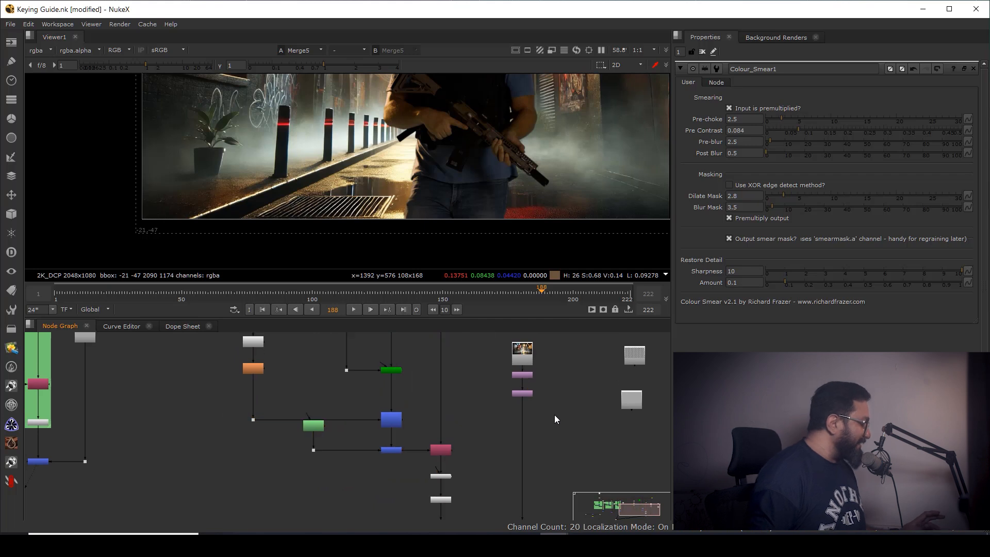
key(Tab)
text(defocus)
key(Return)
drag(532, 422, 522, 428)
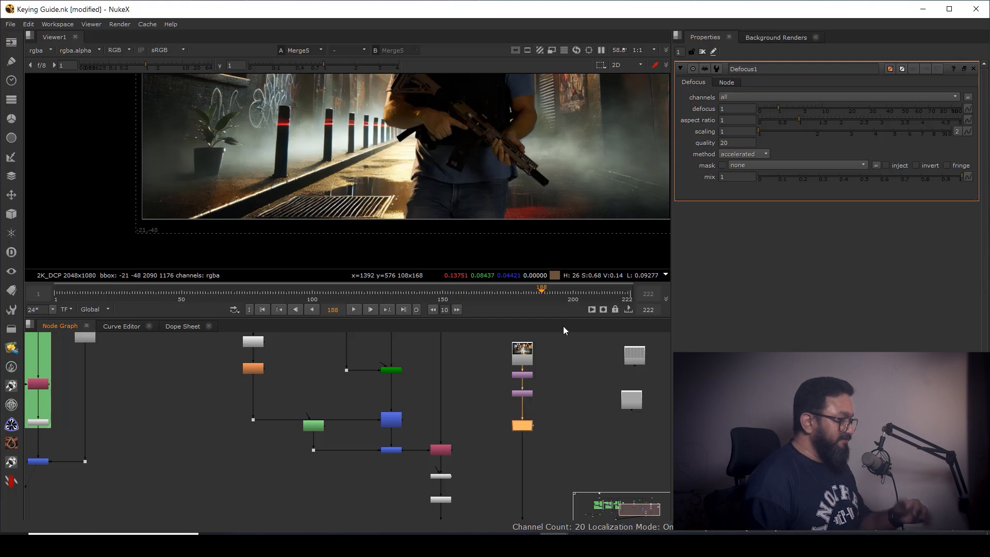
- Set Defocus1's defocus amount to 4.8 to soften the alley background
scroll(503, 190, up, 2)
scroll(503, 190, down, 3)
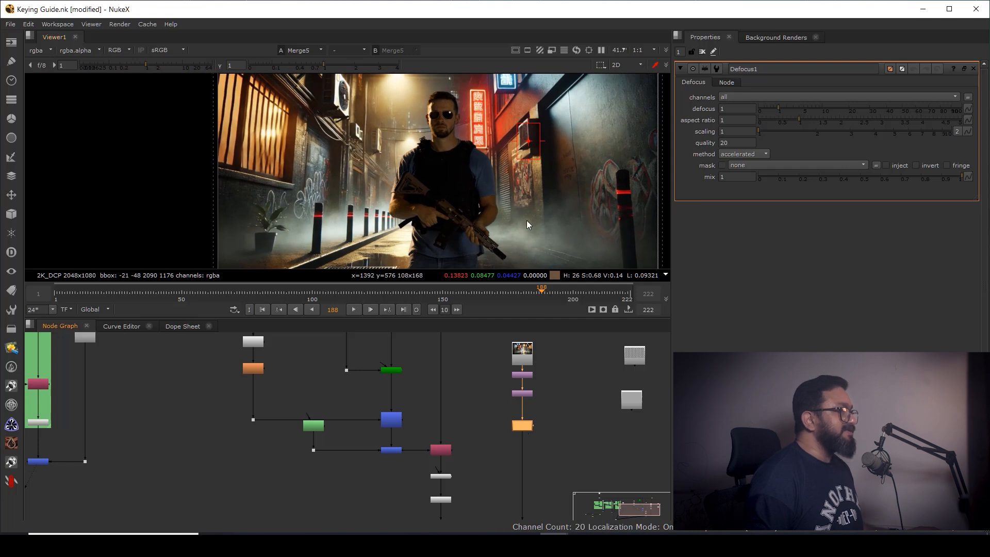
click(779, 110)
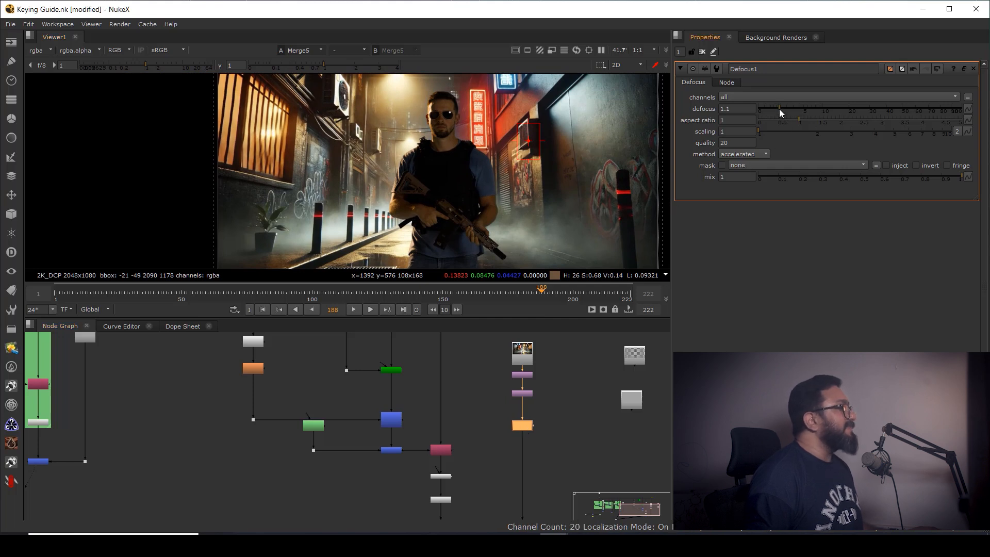
drag(782, 109, 803, 122)
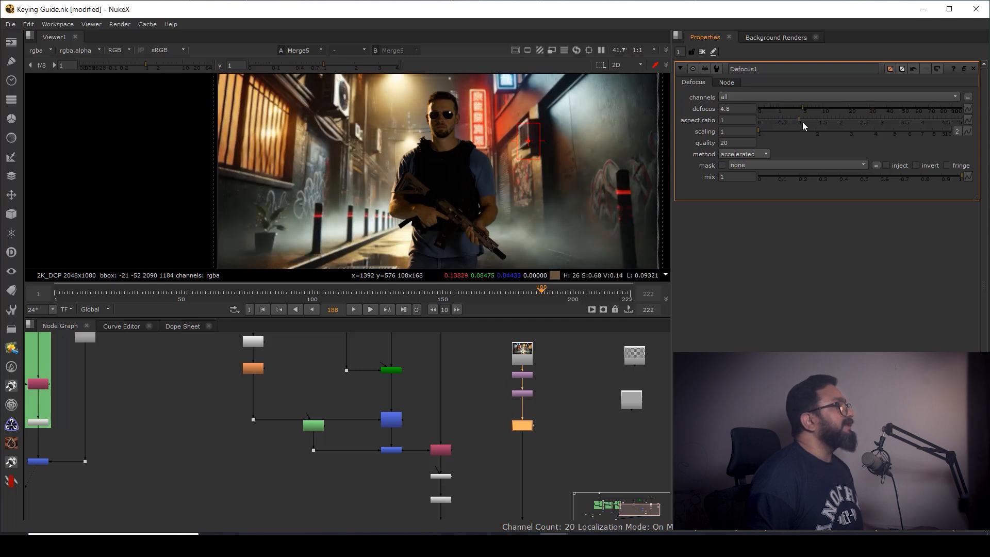
- Inspect the composite with the defocused alley background in a full-size viewer
scroll(537, 171, down, 4)
key(space)
scroll(549, 297, up, 5)
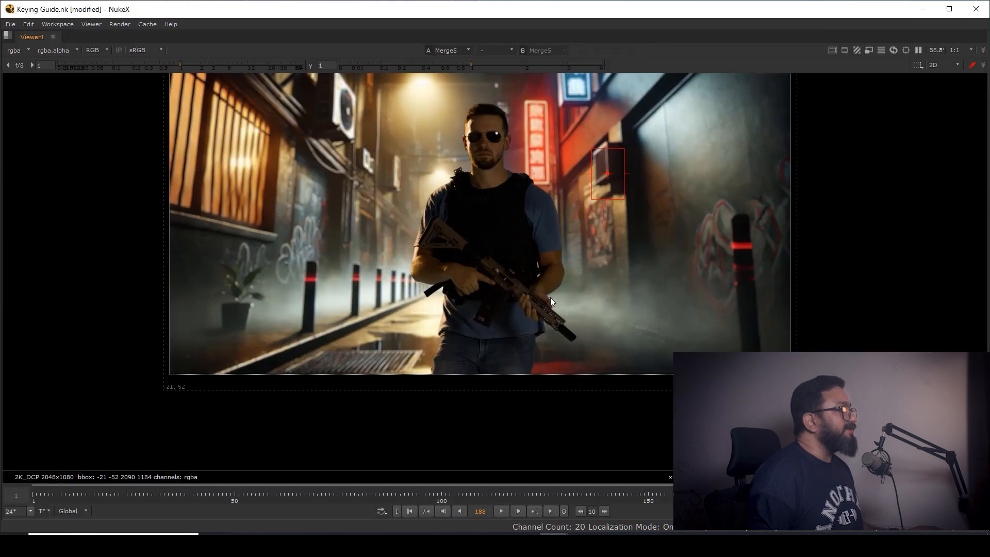
scroll(578, 302, down, 2)
middle_drag(594, 306, 576, 320)
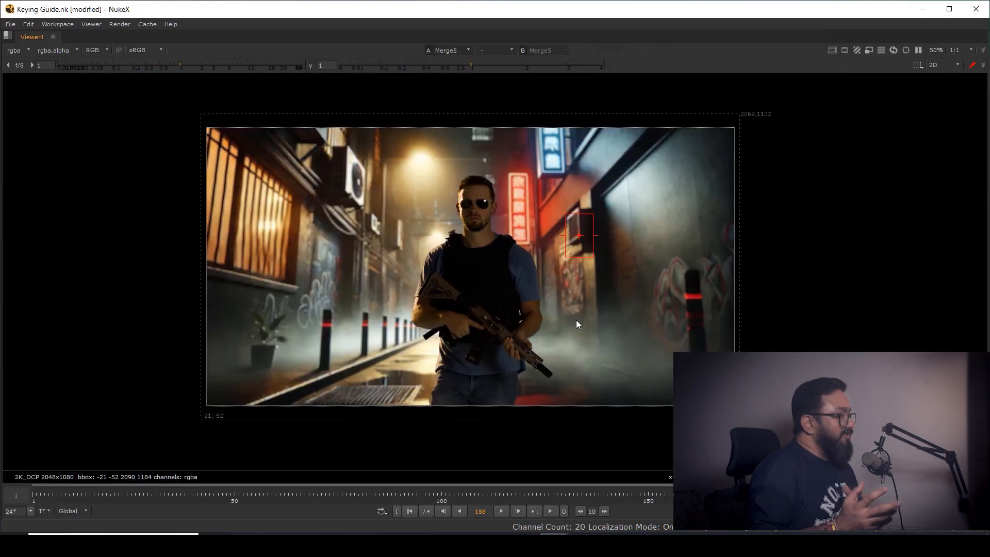